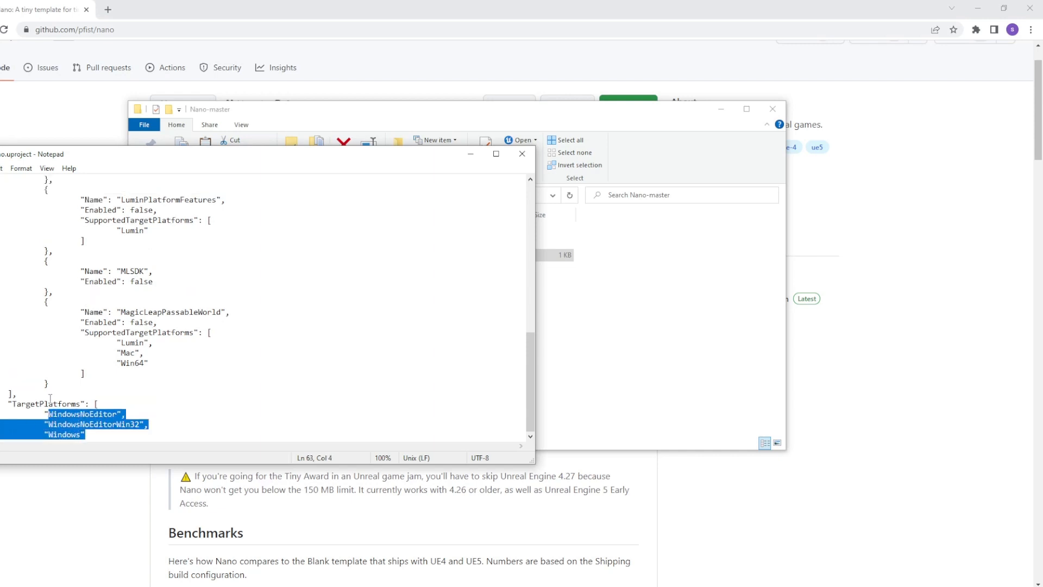
Step: Replace the Windows TargetPlatforms entries in Nano.uproject with "Android" and save the file
key("BackSpace")
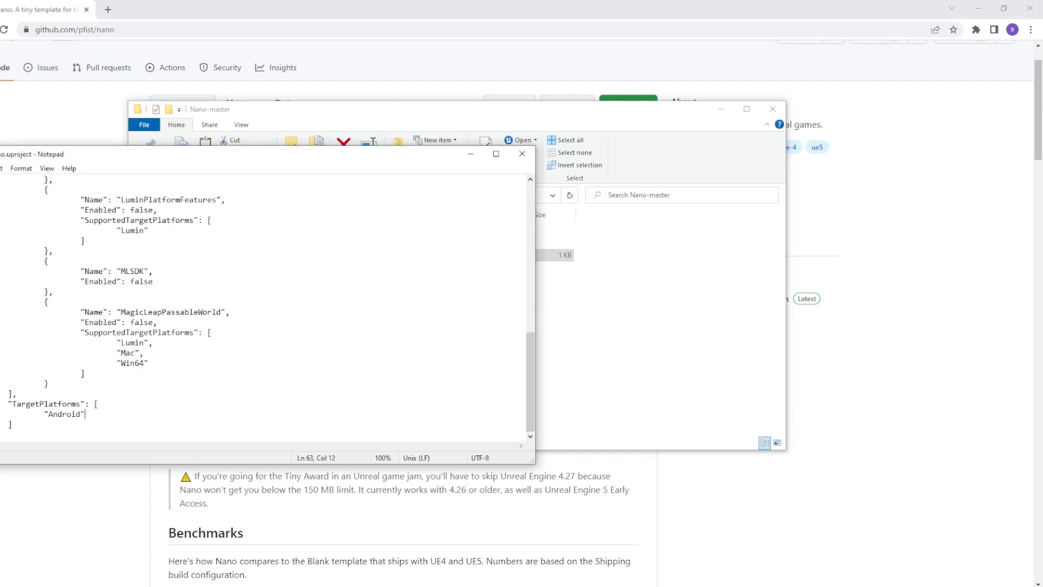
scroll(263, 307, "up", 13)
key("ctrl+s")
Step: Close Notepad and rename Nano.uproject to Searchlight.uproject
left_click(524, 159)
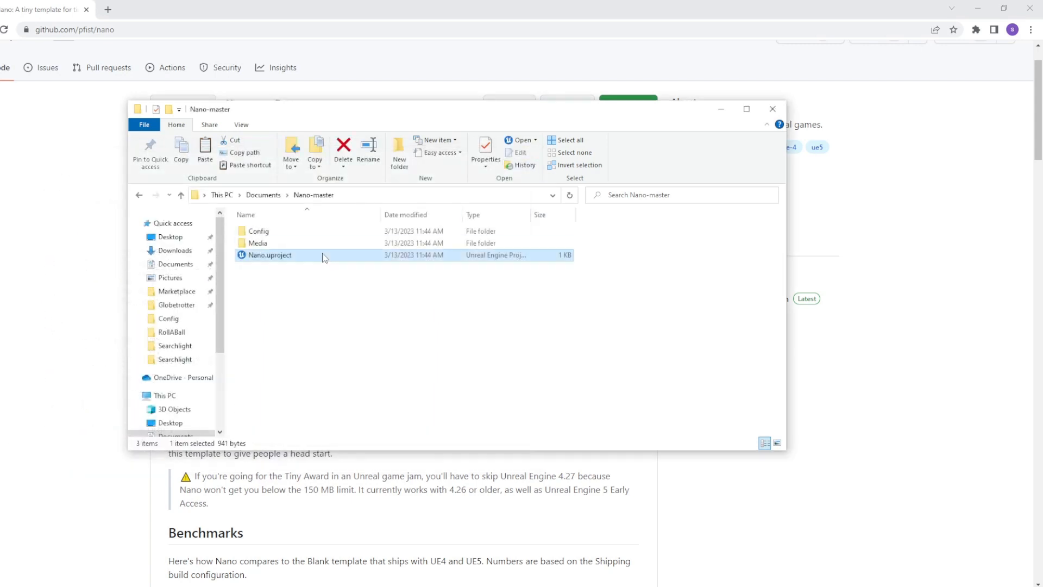
left_click(363, 145)
type("Search")
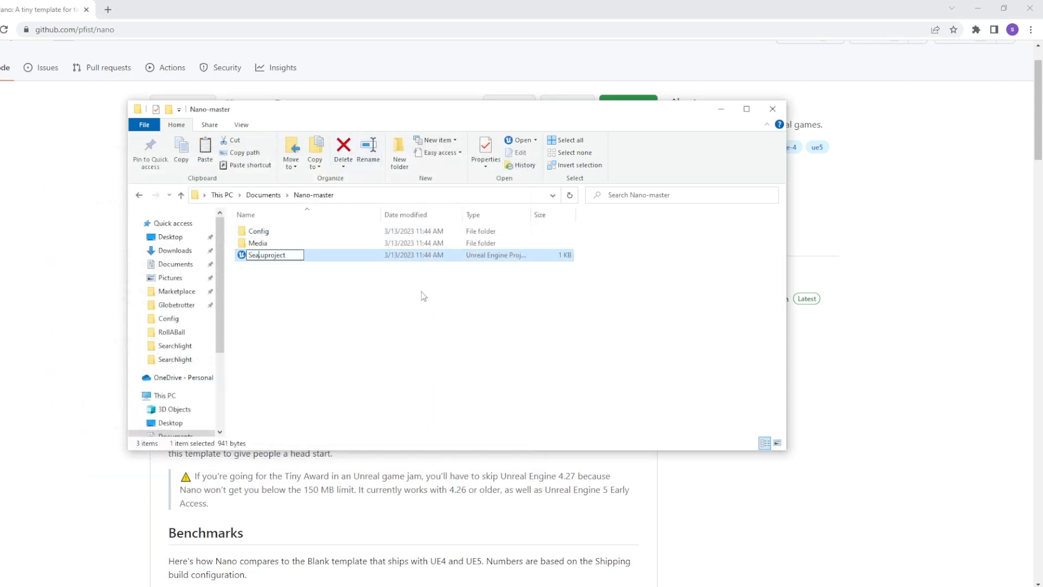
type("light")
key("Return")
Step: Rename the Nano-master folder in Documents to Searchlight and open it
key("alt+Up")
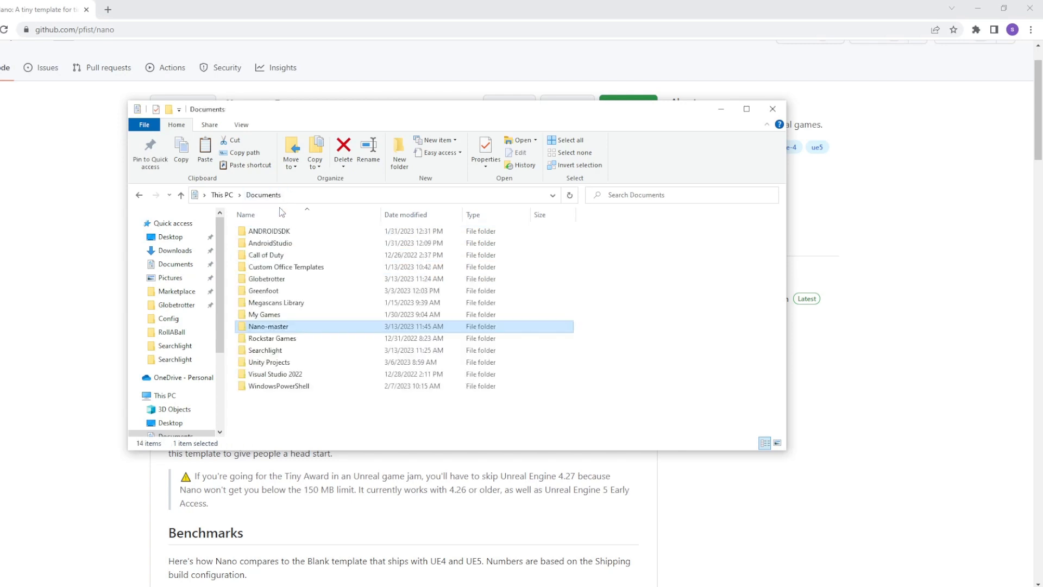
left_click(368, 150)
type("Sear")
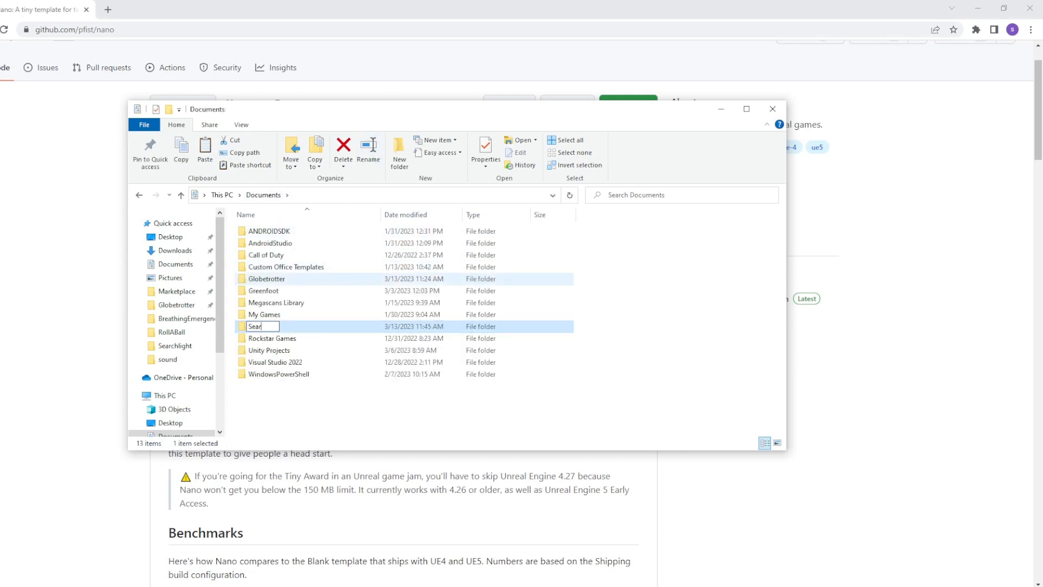
type("chlight")
key("Return")
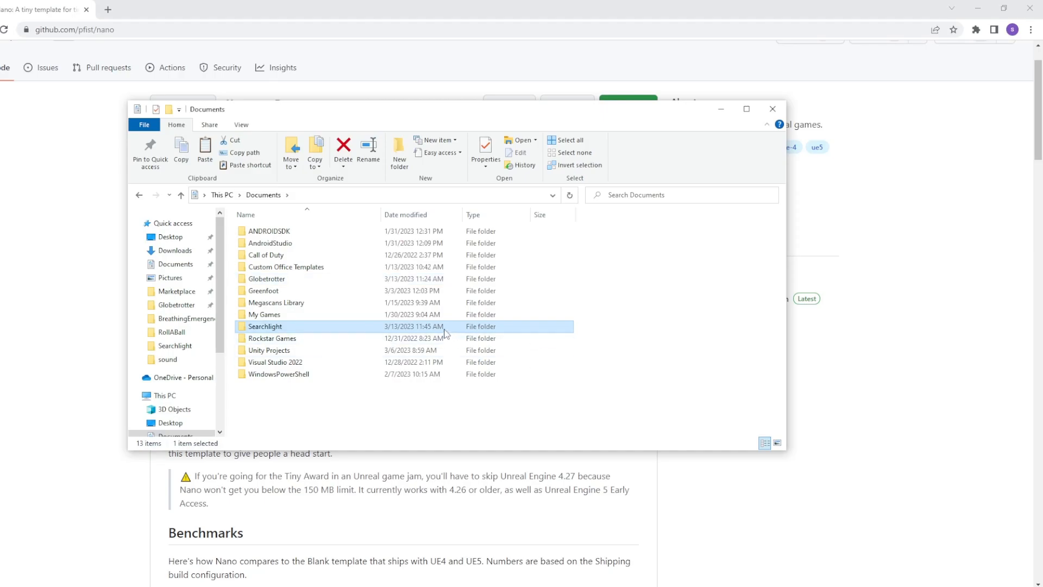
double_click(532, 325)
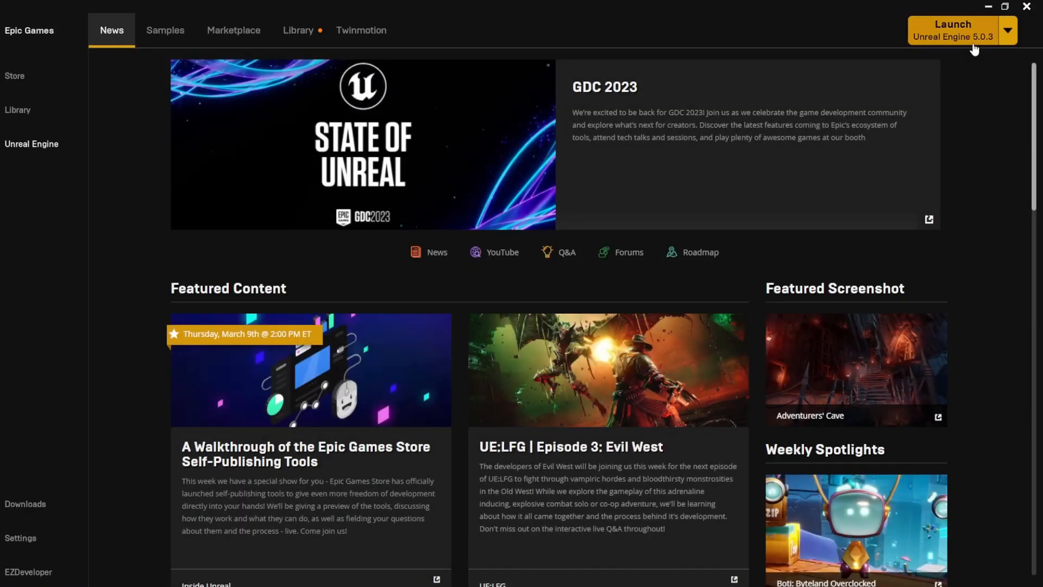
Step: Launch Unreal Engine 5.0.3, open Searchlight.uproject and convert it in place
left_click(992, 22)
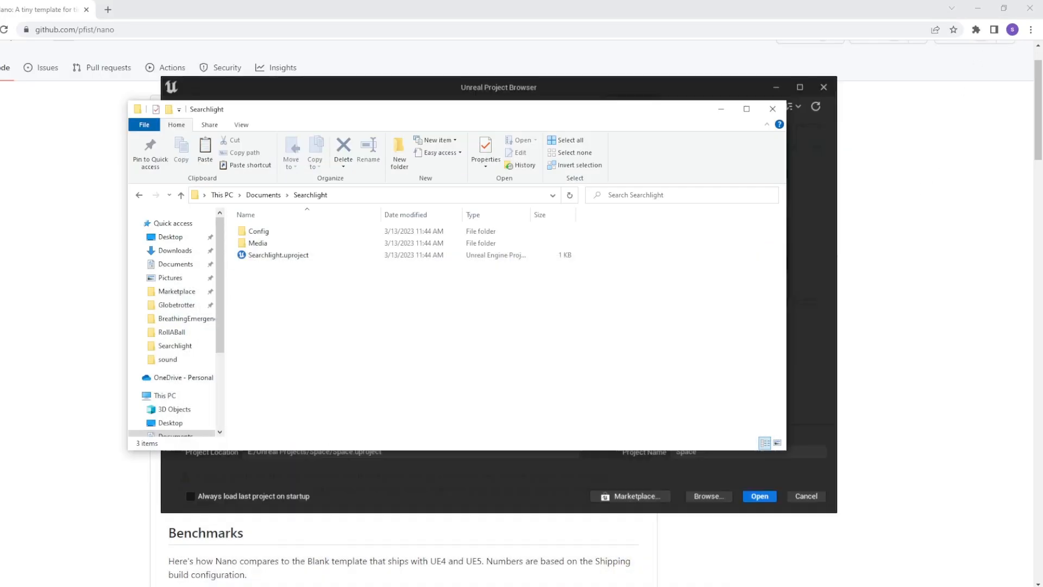
left_click(717, 499)
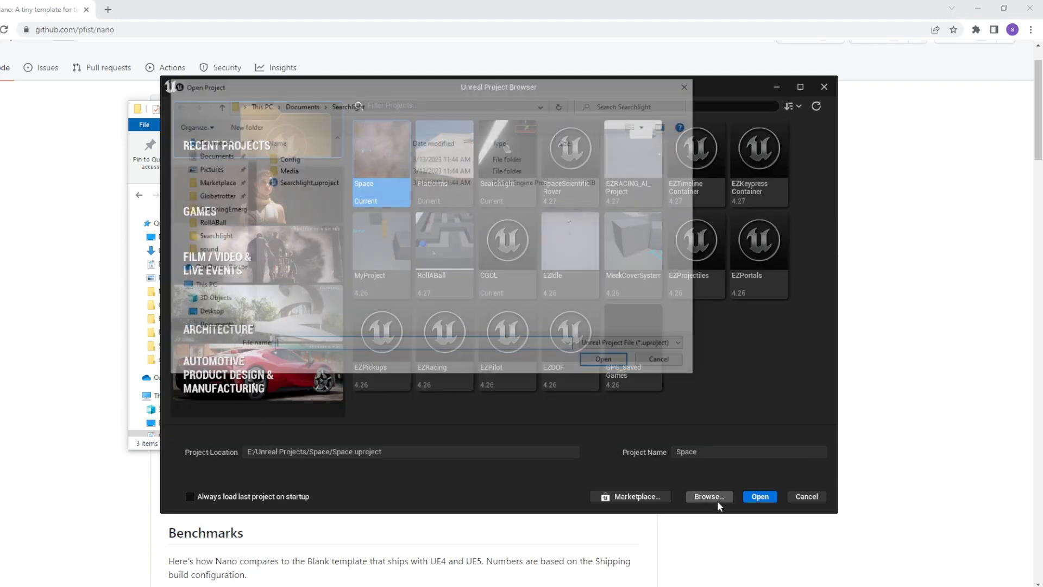
double_click(323, 183)
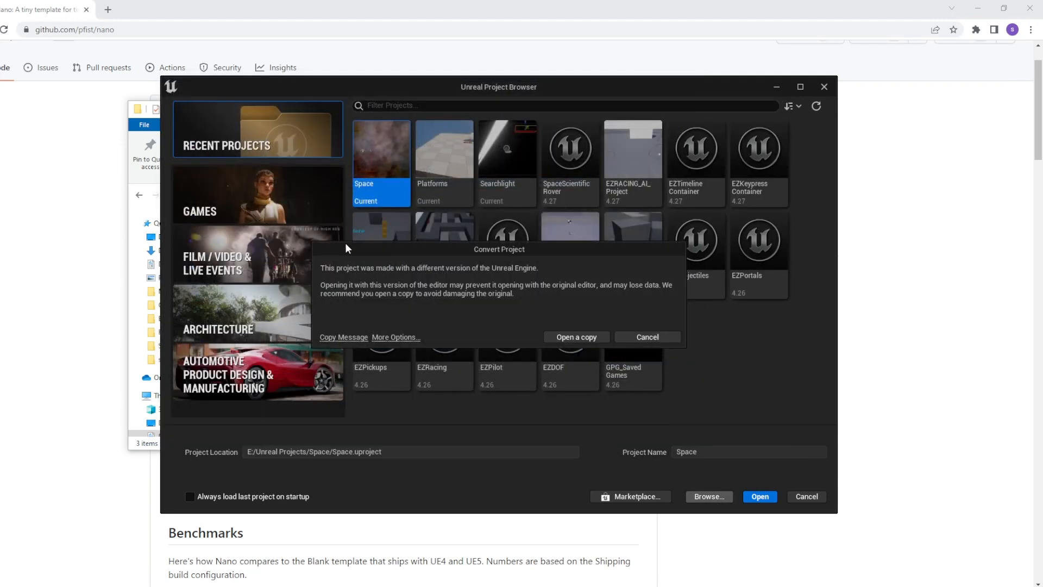
left_click(418, 337)
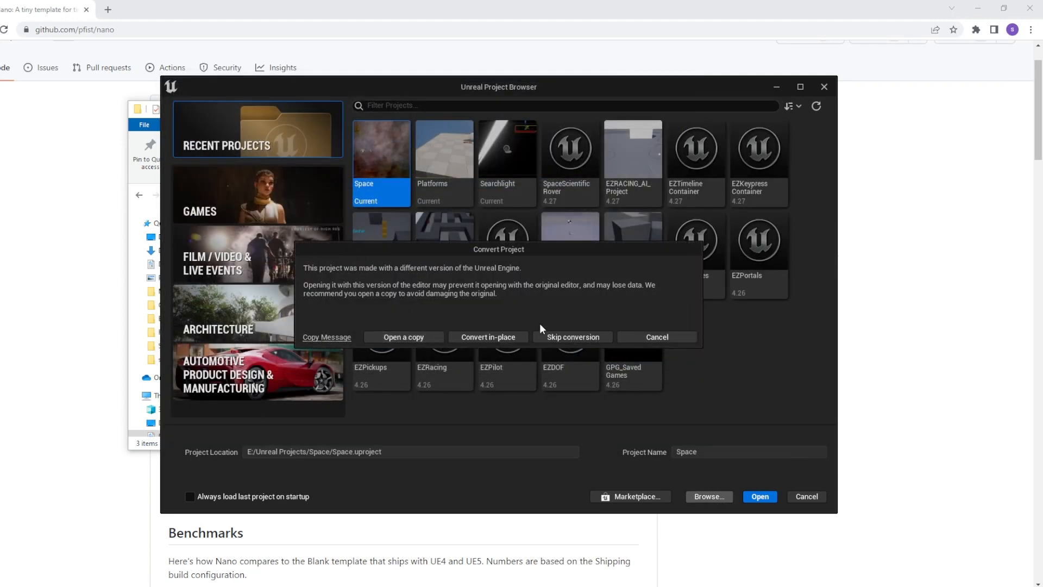
left_click(508, 337)
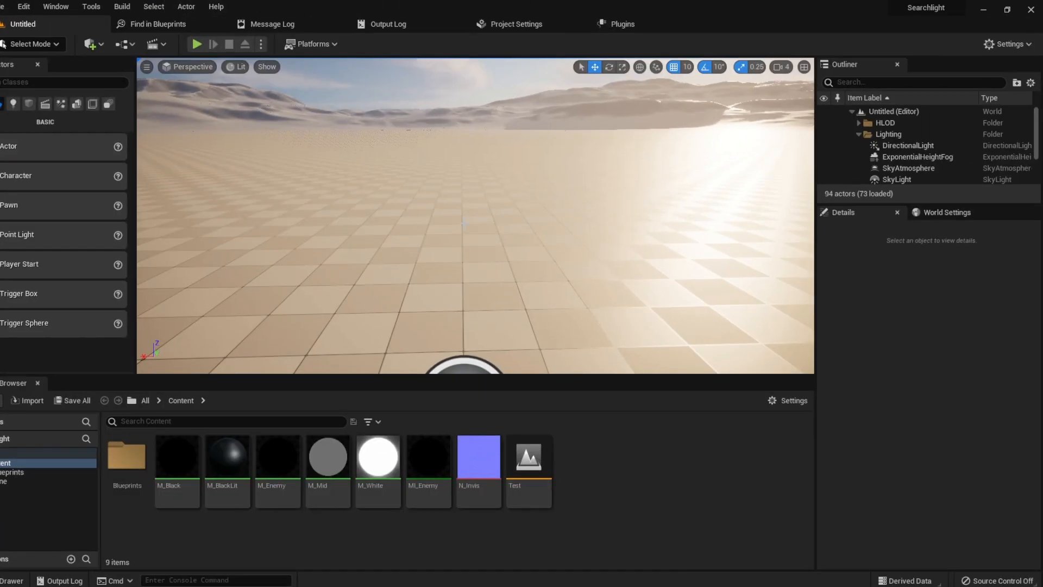
Step: Migrate all nine content assets, including the Test level, into Documents/Searchlight/Content
left_click(545, 494)
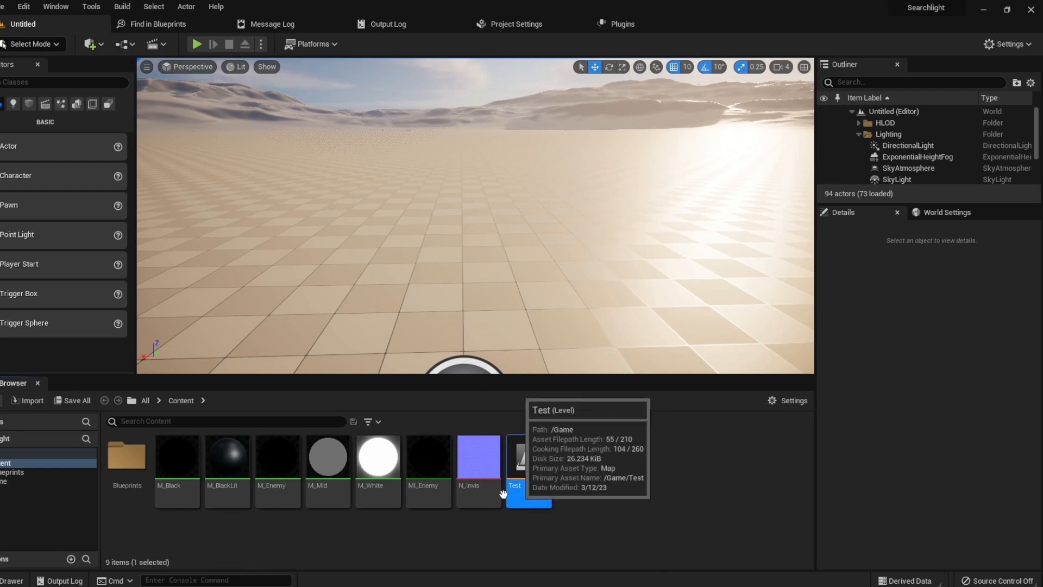
key("ctrl+a")
right_click(144, 471)
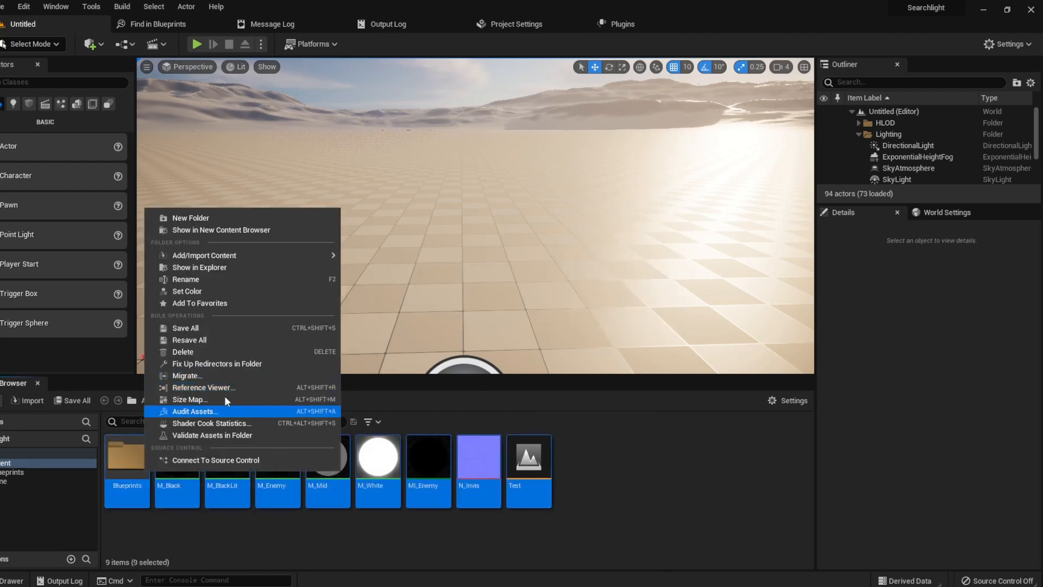
left_click(227, 376)
left_click(592, 436)
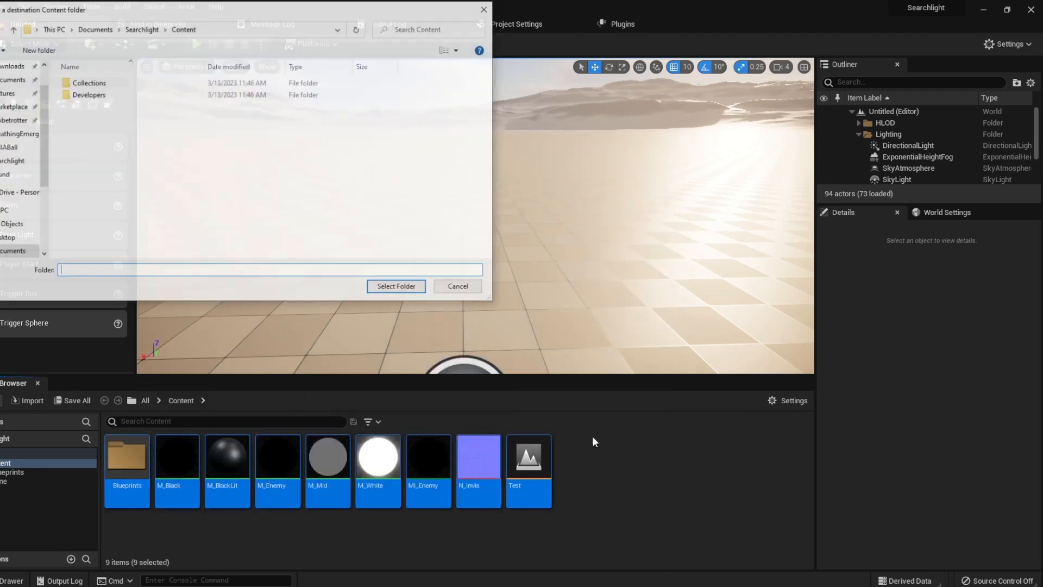
left_click(398, 286)
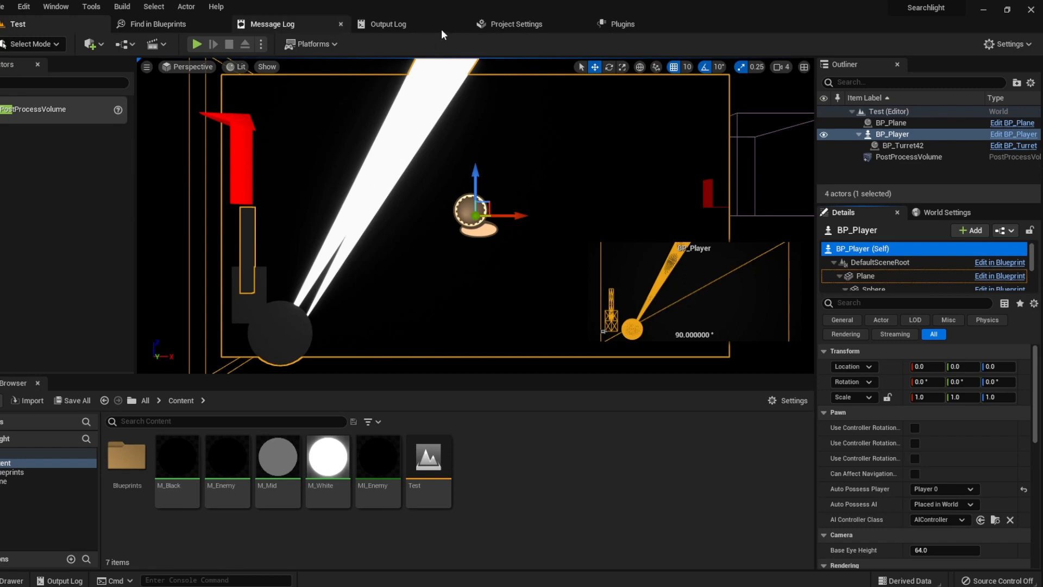
Step: In Project Settings, set both the Editor Startup Map and Game Default Map to Test
left_click(521, 24)
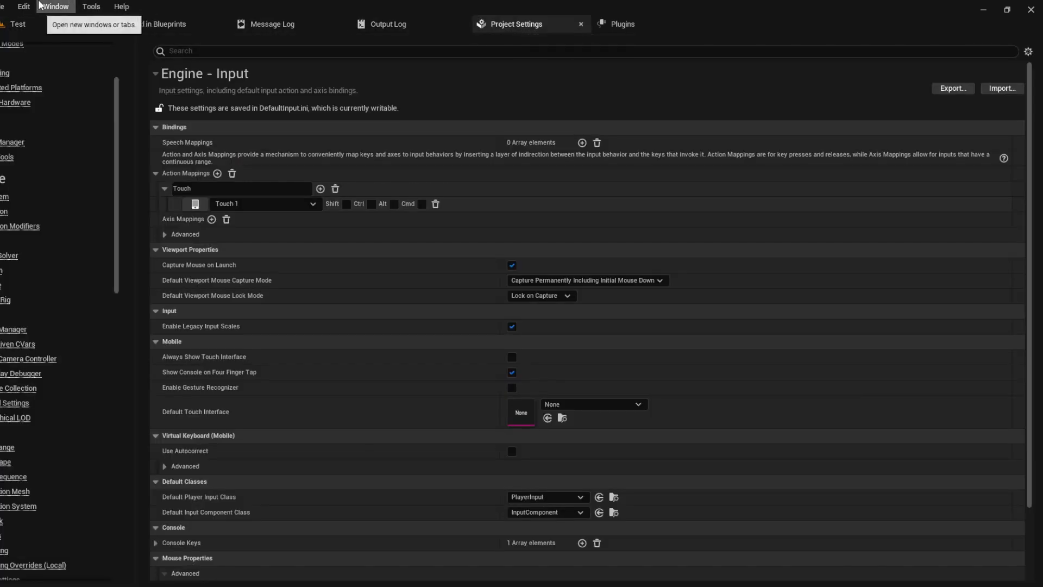
left_click(24, 6)
left_click(45, 100)
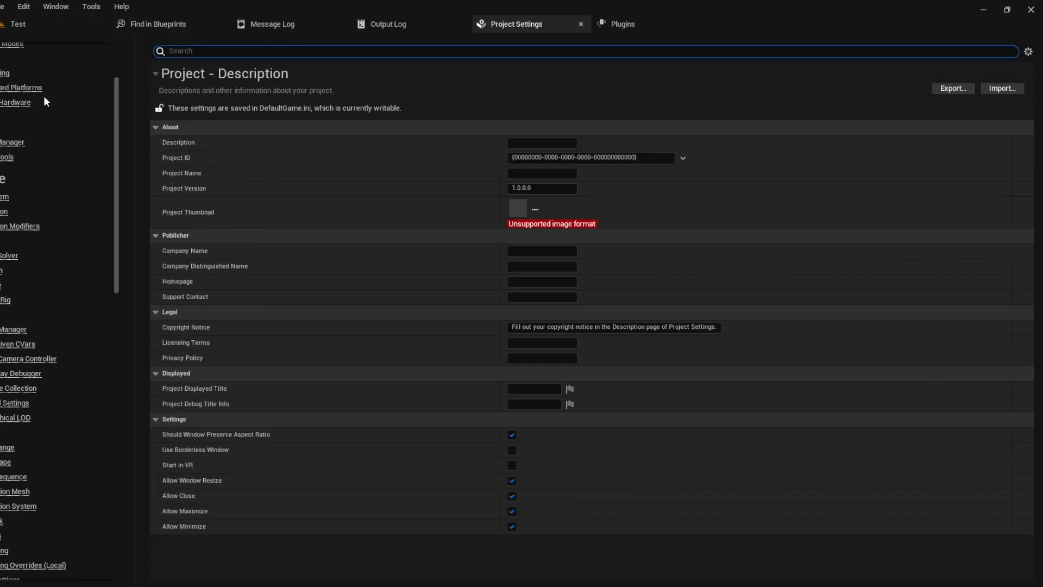
left_click(12, 134)
left_click(596, 207)
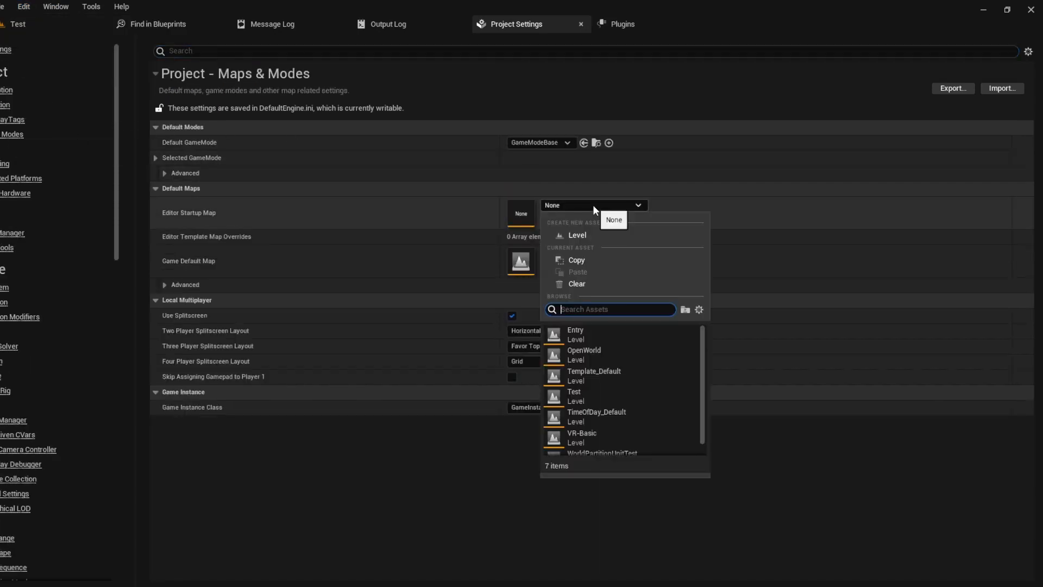
type("test")
left_click(576, 338)
left_click(571, 253)
type("test")
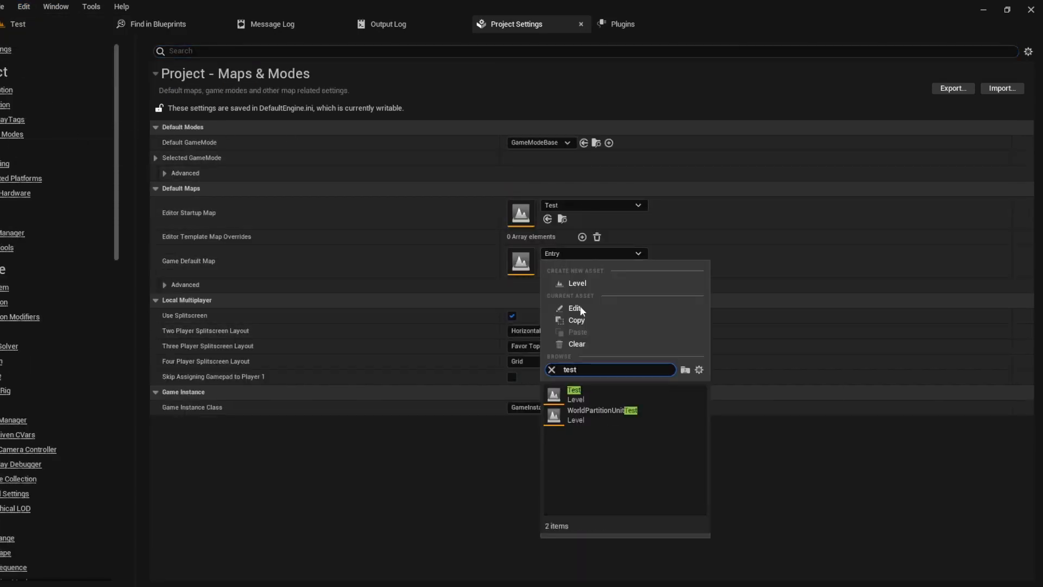
left_click(584, 400)
Step: Tick For Distribution in Packaging and clear the Default Touch Interface
left_click(6, 164)
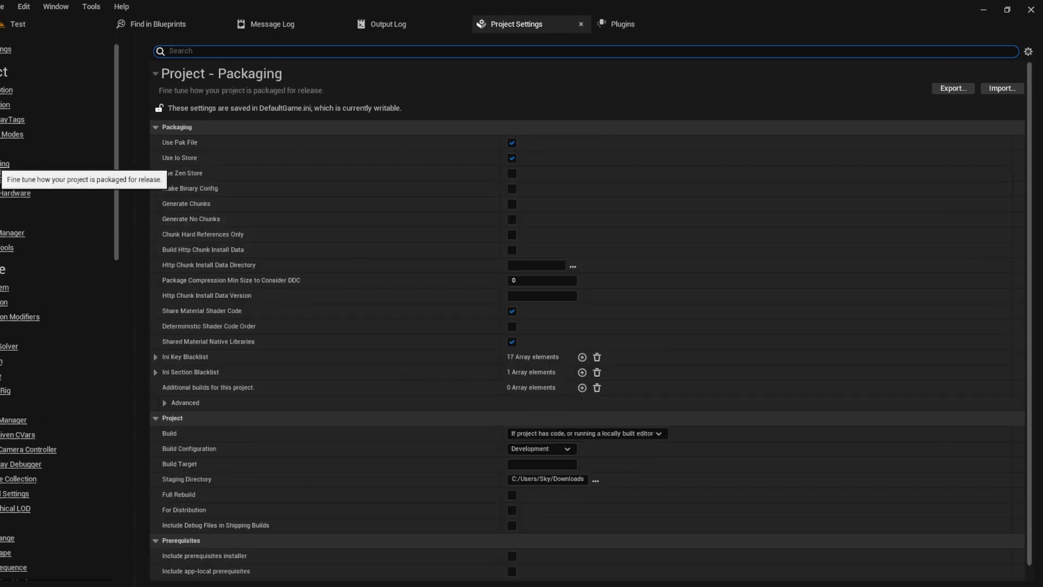
scroll(399, 167, "down", 1)
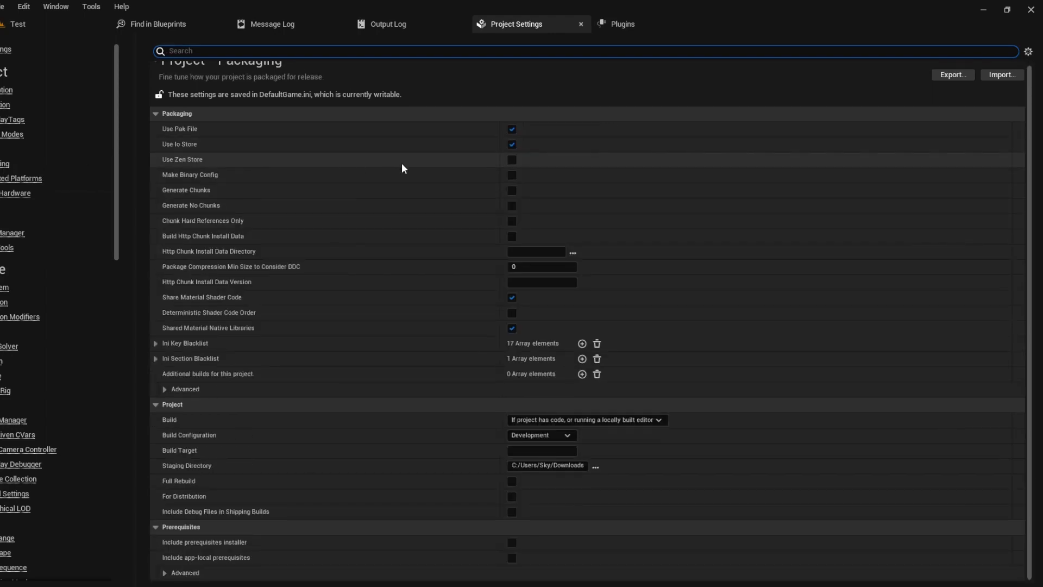
left_click(513, 496)
left_click(5, 523)
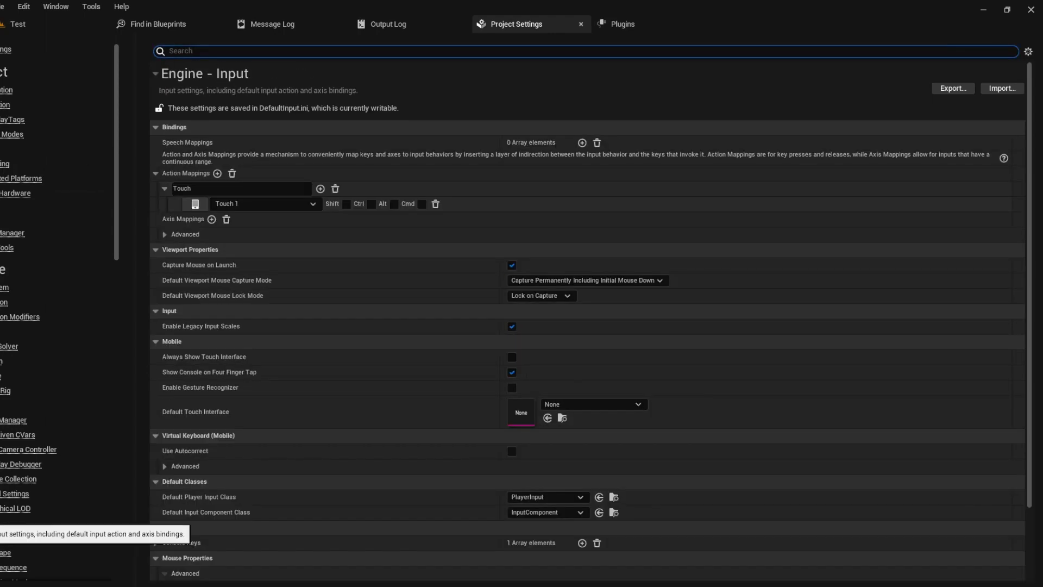
left_click(580, 405)
left_click(581, 209)
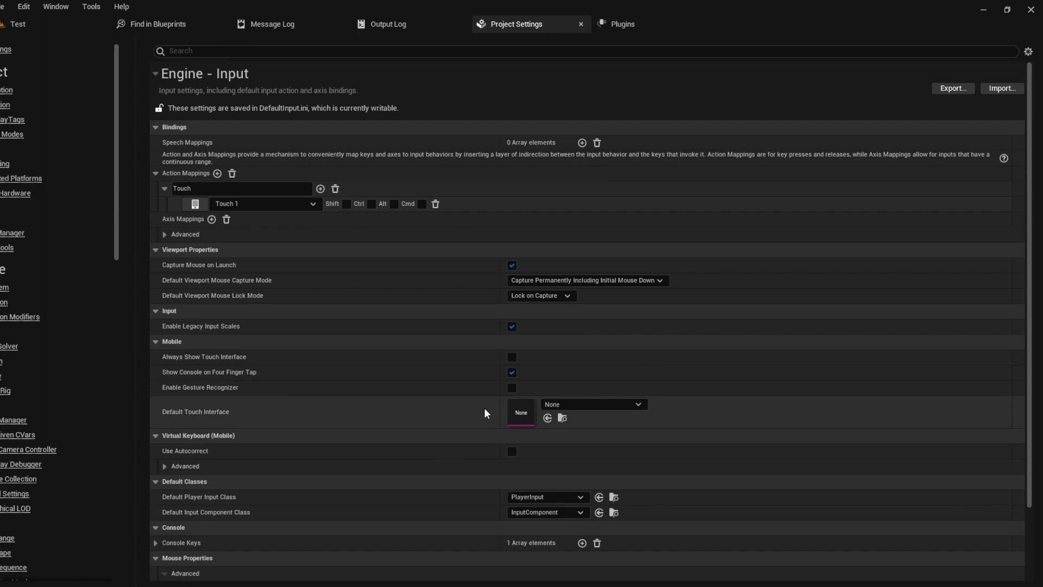
Step: Set the Target Hardware class to Mobile
left_click(34, 178)
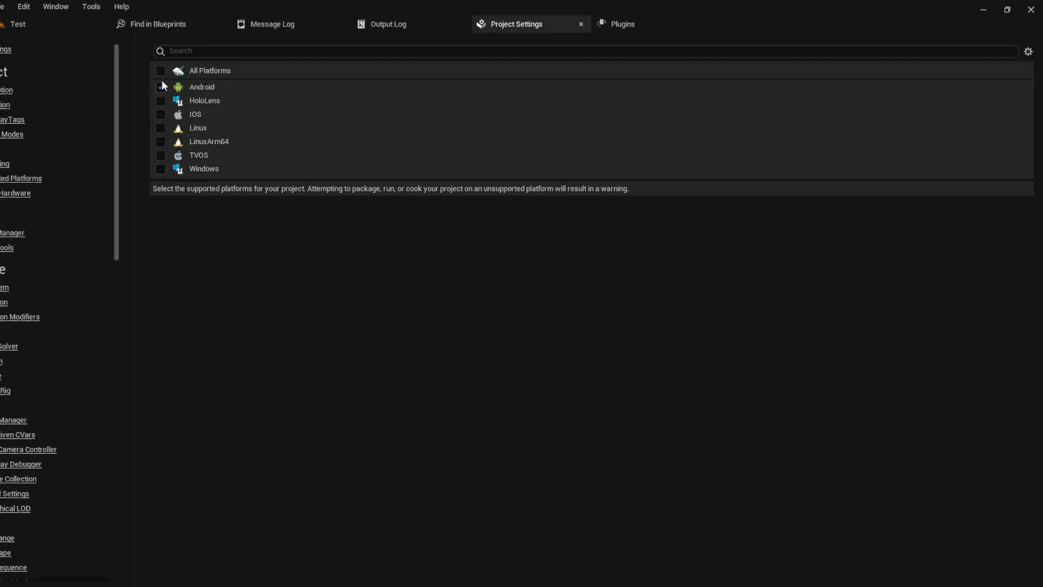
left_click(15, 193)
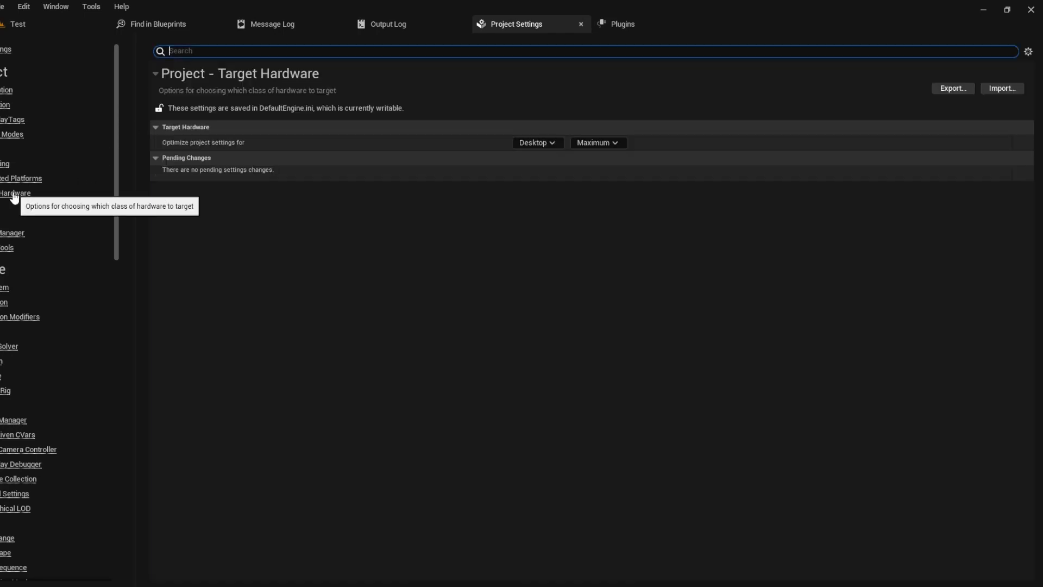
left_click(538, 143)
left_click(538, 172)
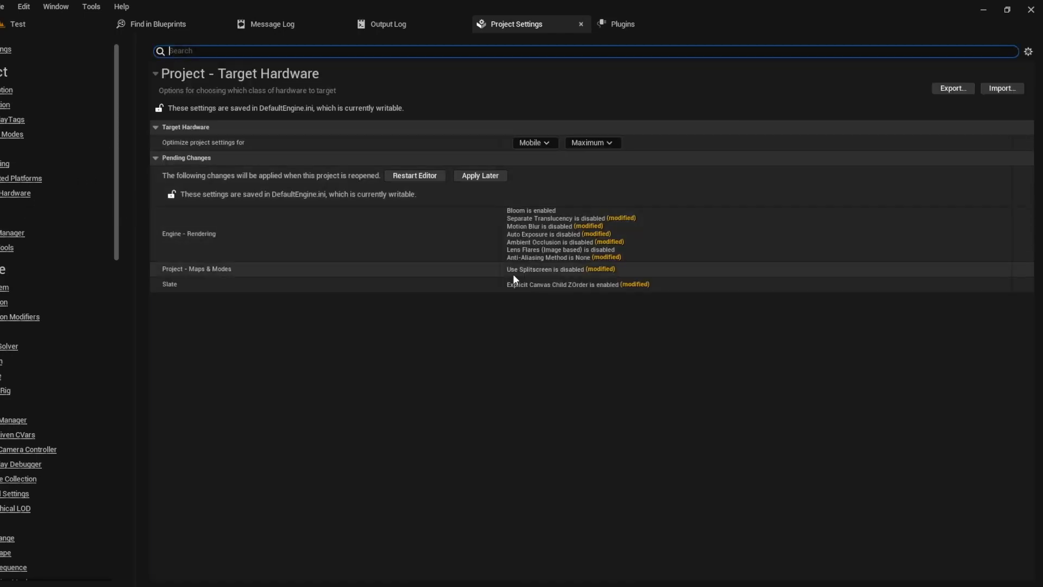
scroll(39, 232, "down", 3)
scroll(39, 232, "down", 12)
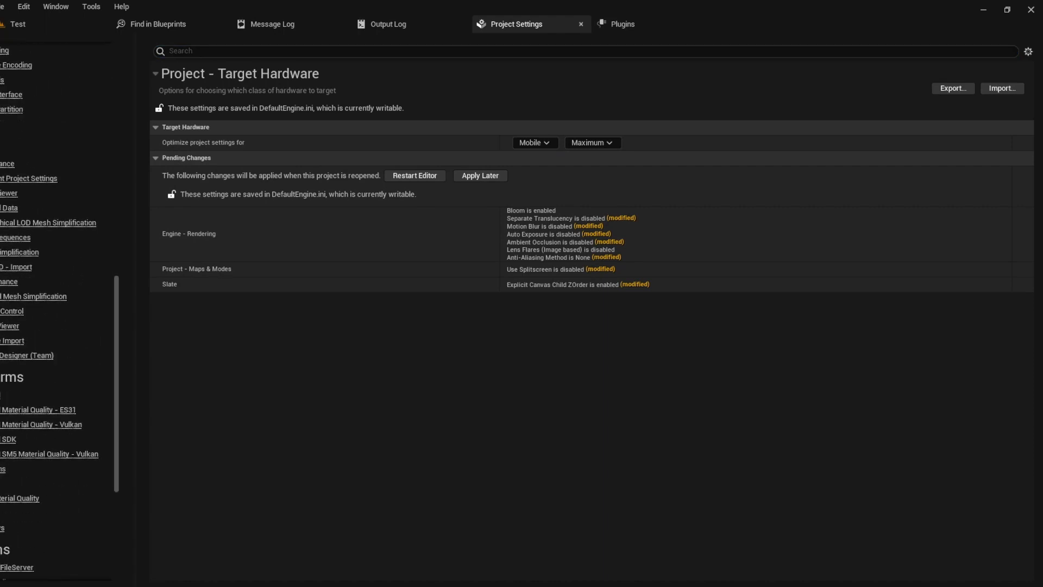
left_click(3, 395)
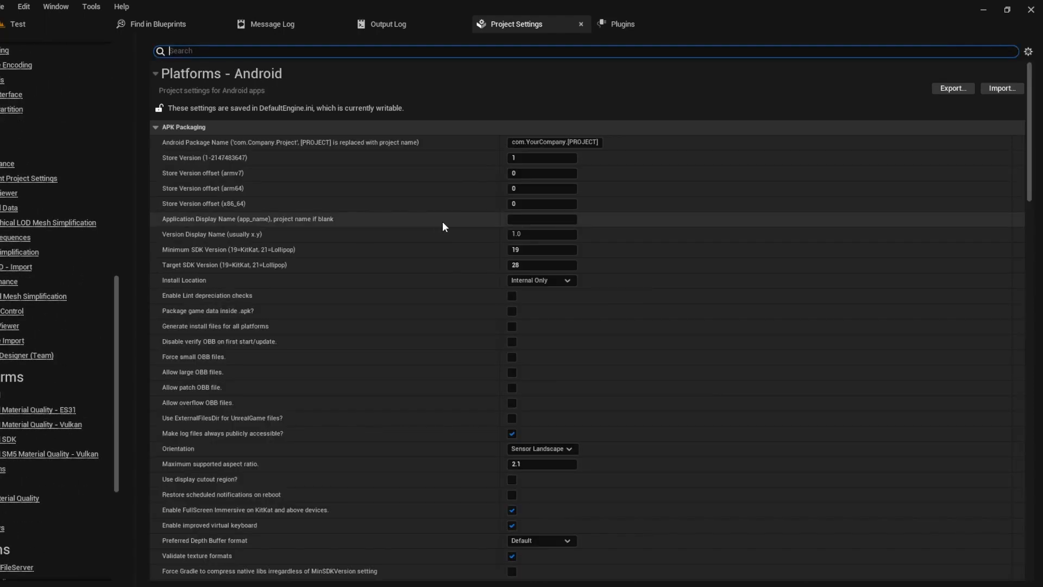
Step: Set package name com.EZStudios.Searchlight, display name Searchlight, minimum SDK 21 and target SDK 31
left_click_drag(601, 142, 528, 142)
type("ZSt")
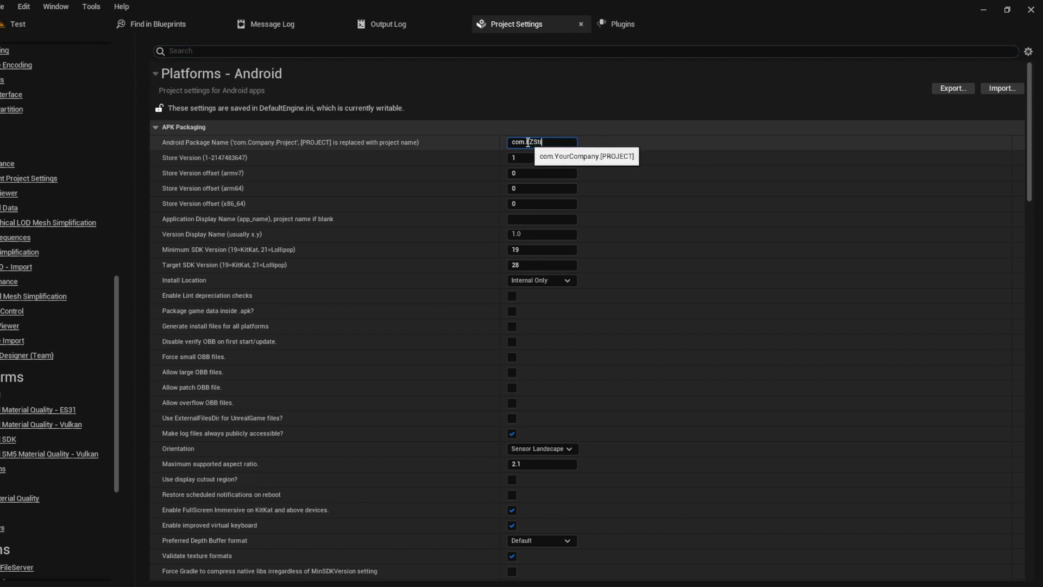
type("udios.Searchlight")
key("Return")
left_click(473, 163)
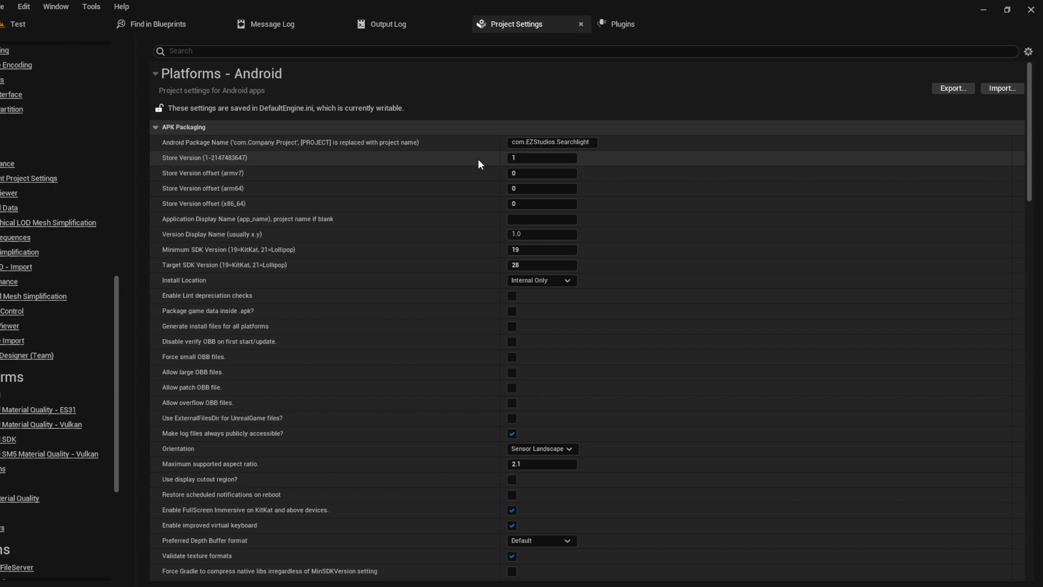
left_click(538, 218)
type("Searchli")
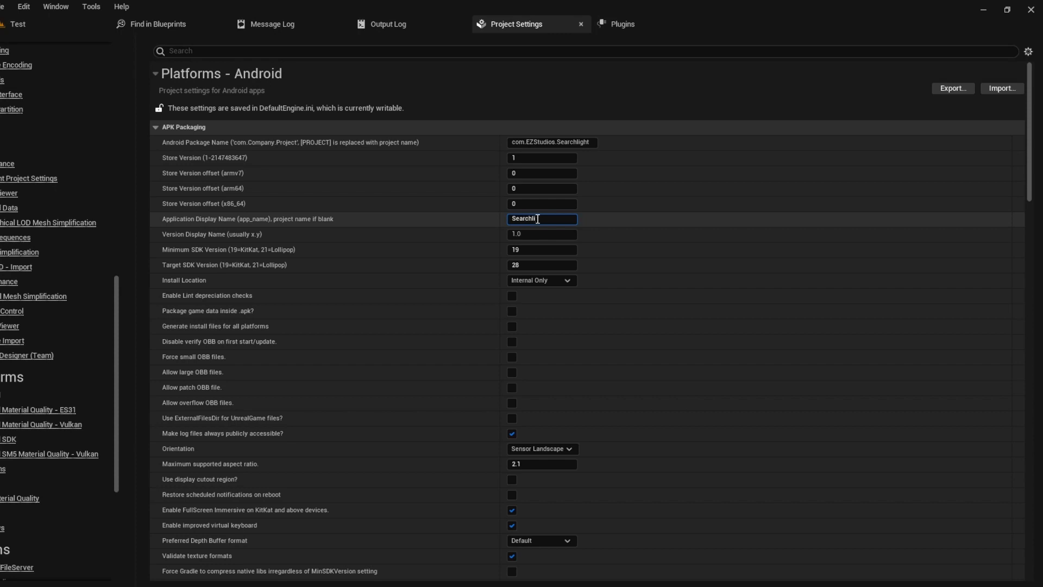
type("ght")
left_click(568, 250)
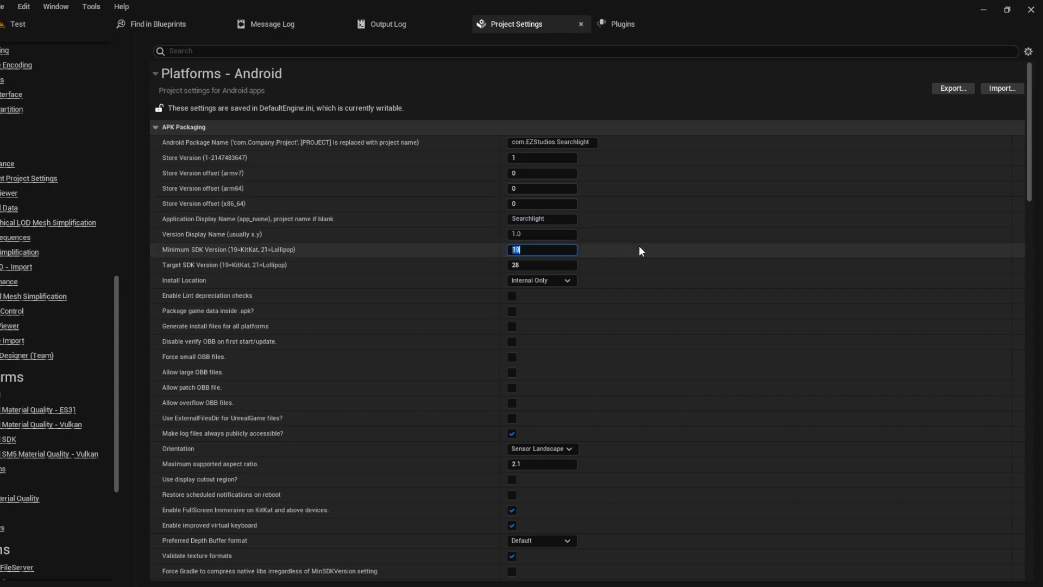
left_click(552, 265)
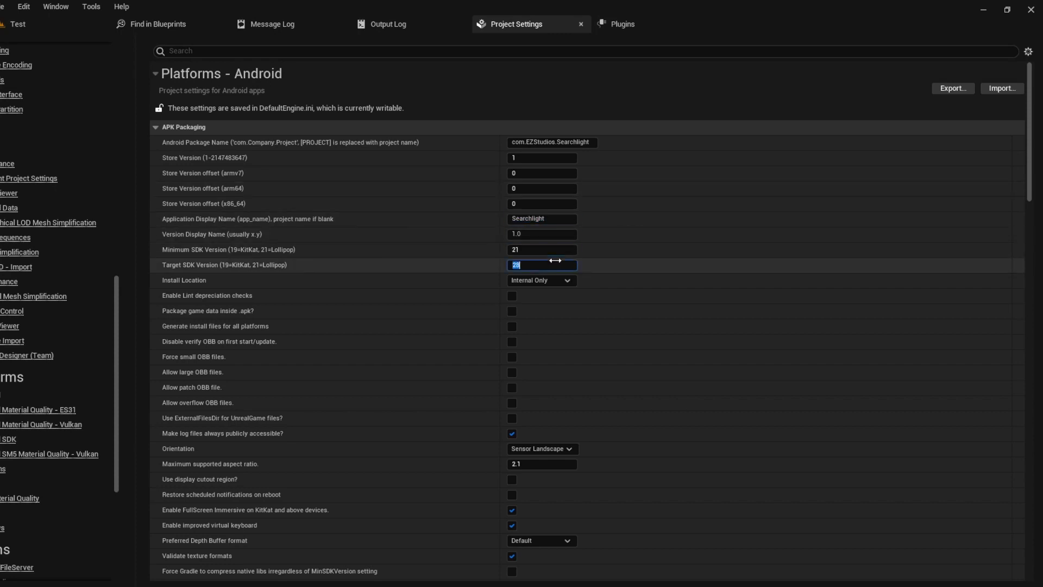
type("31")
left_click(636, 258)
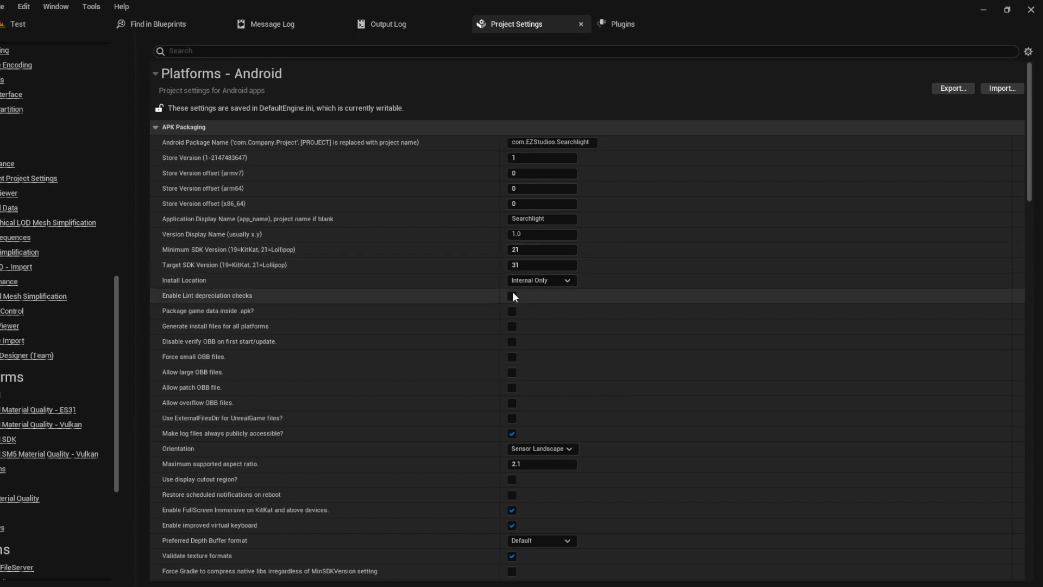
Step: Package data in the APK, skip OBB verification, allow large OBBs, use ExternalFilesDir, set Landscape orientation
left_click(512, 311)
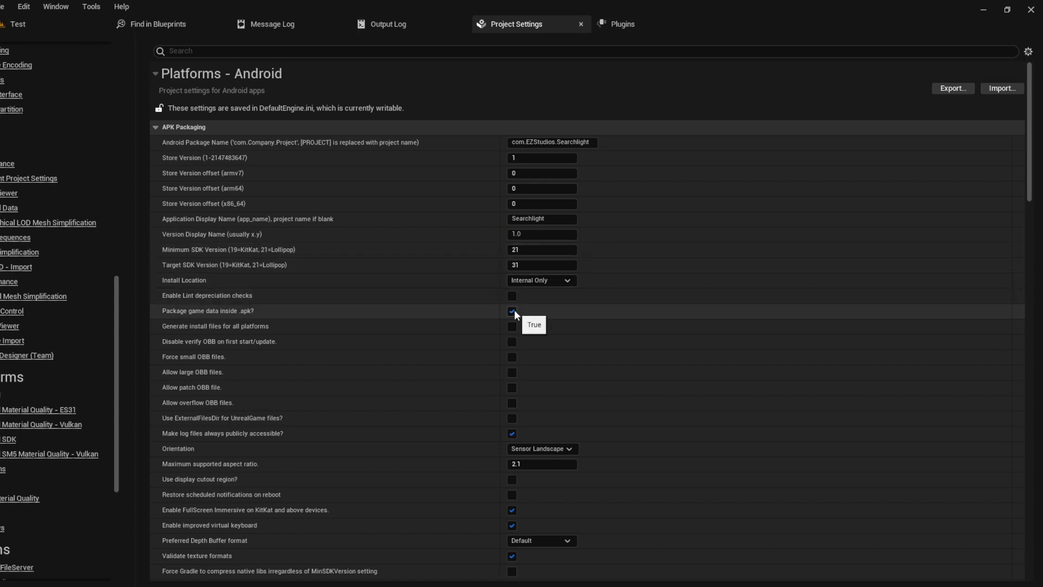
left_click(513, 343)
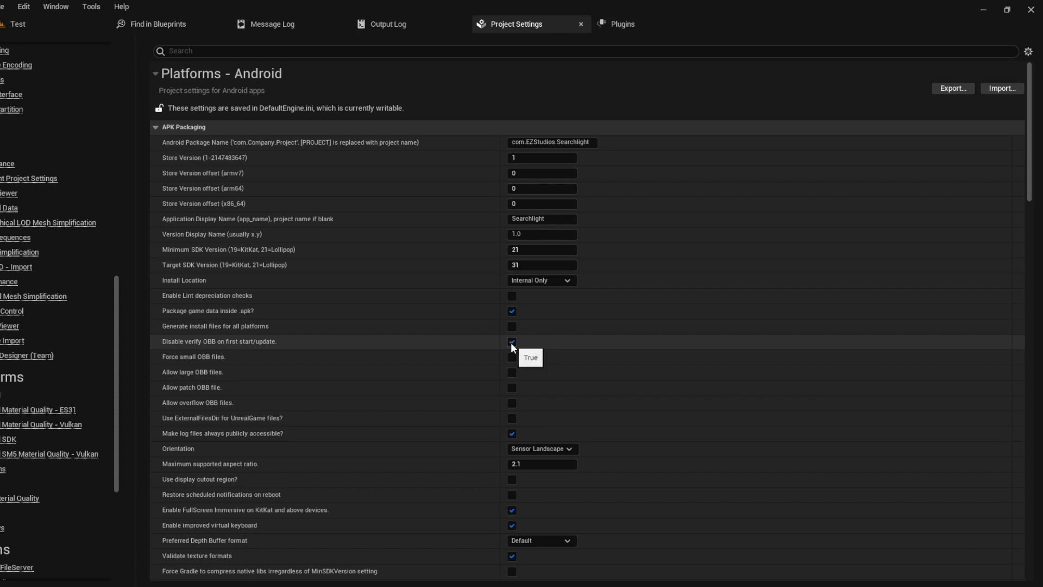
scroll(514, 347, "down", 1)
left_click(512, 356)
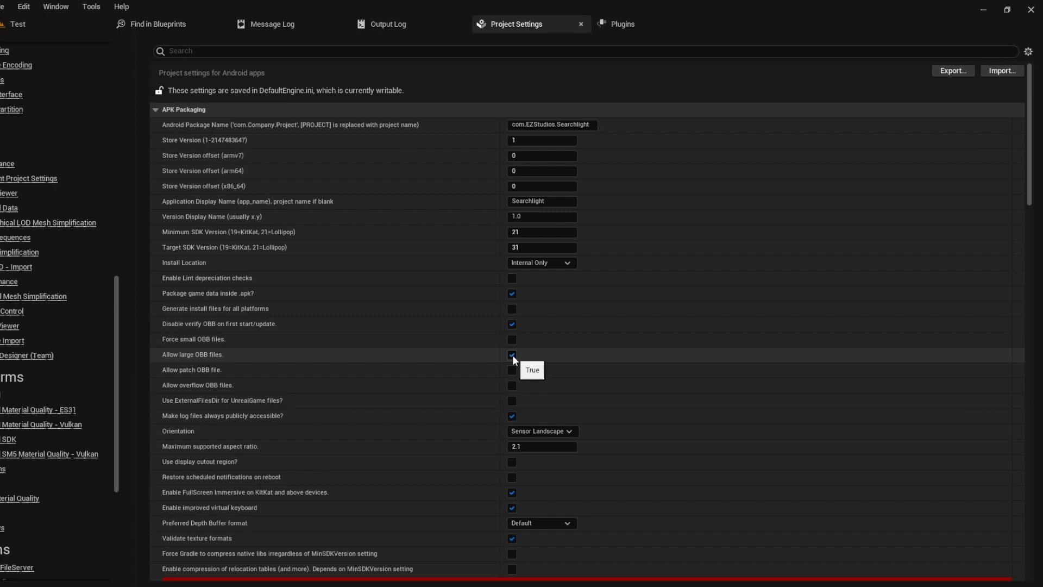
left_click(512, 402)
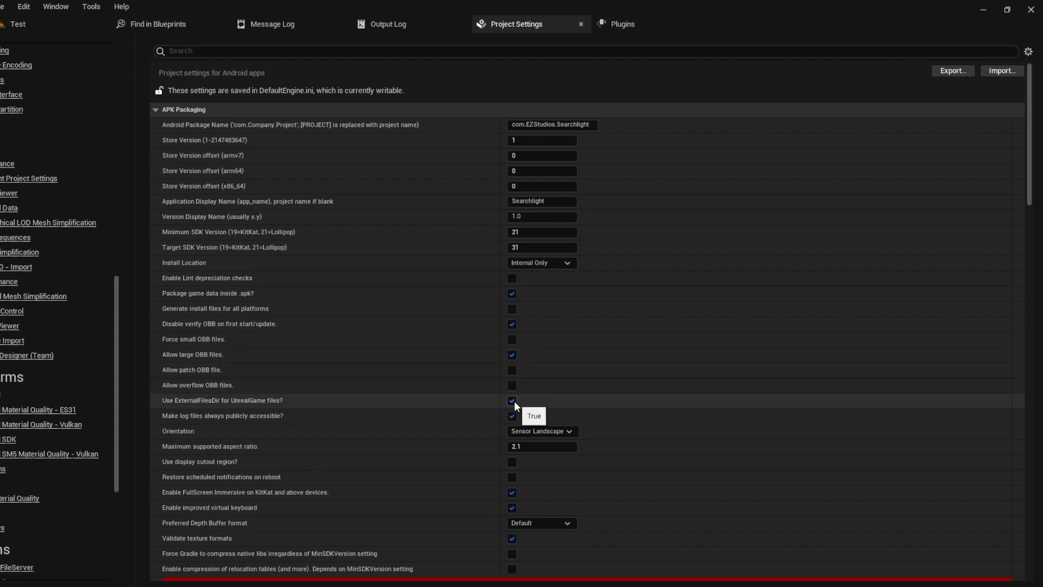
scroll(546, 396, "down", 2)
left_click(545, 378)
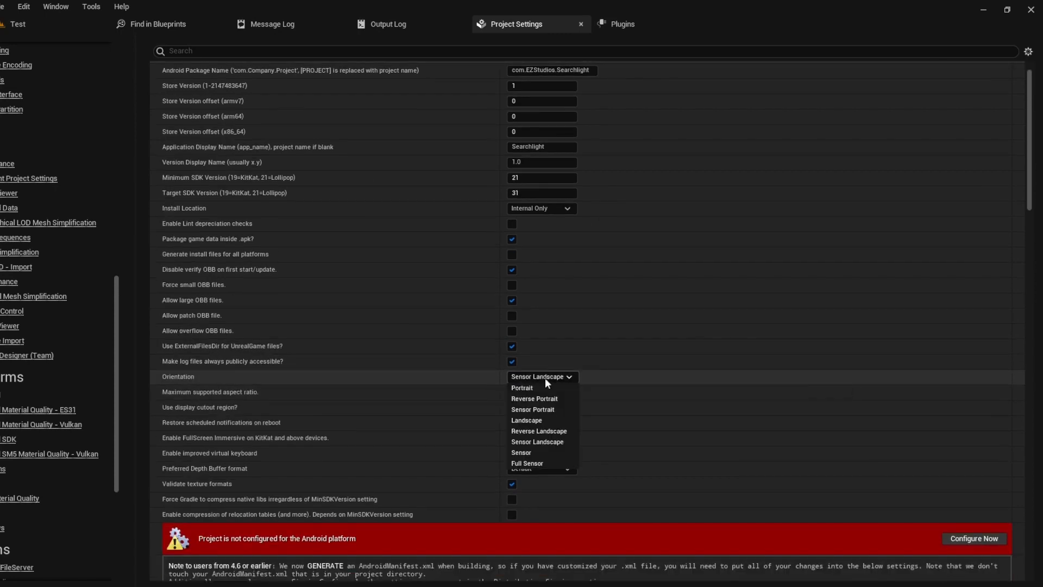
left_click(543, 422)
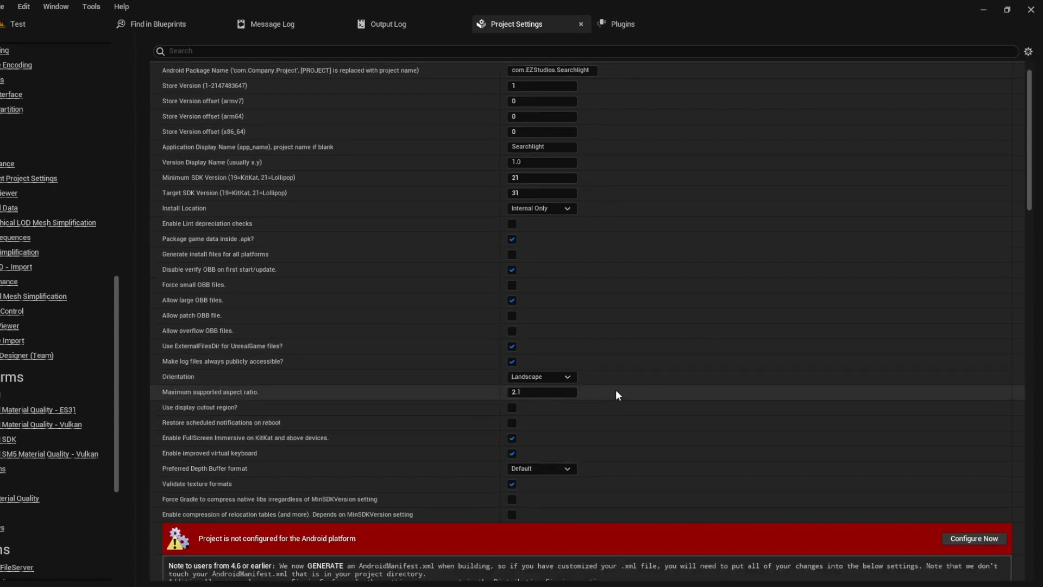
scroll(578, 402, "down", 6)
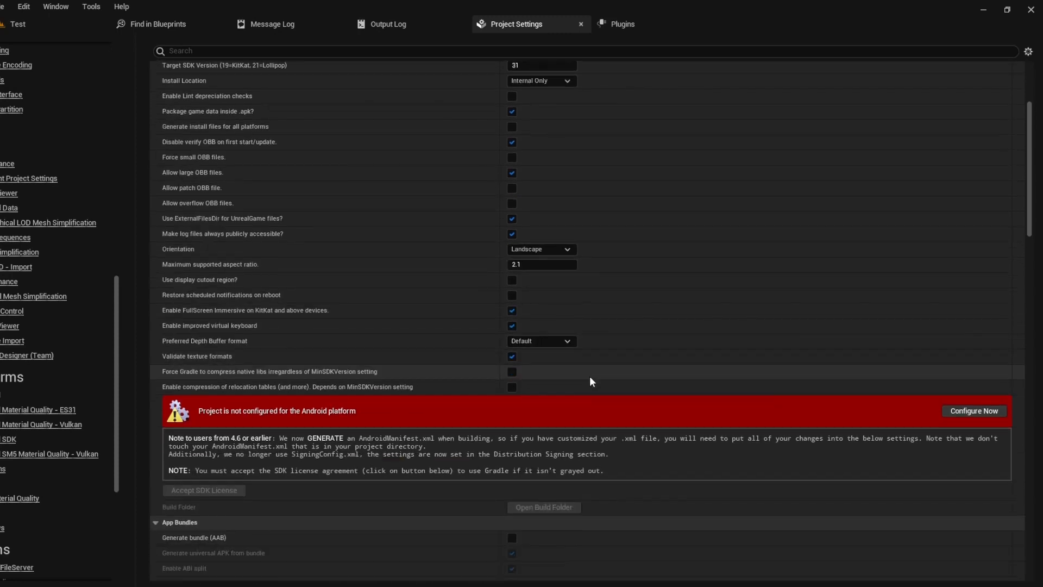
Step: Configure the project for Android and turn on Generate bundle (AAB)
left_click(960, 359)
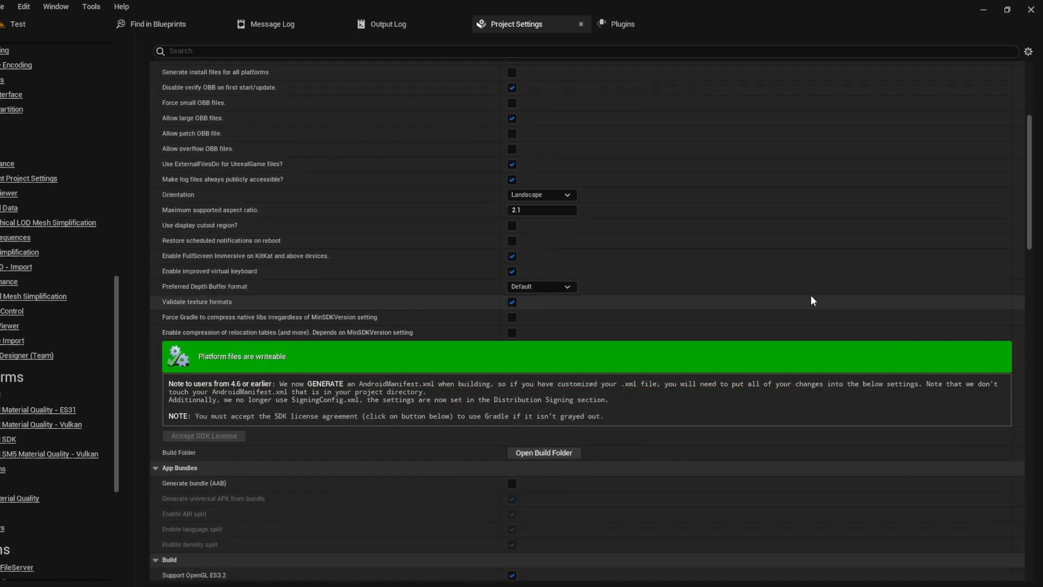
scroll(758, 289, "down", 1)
scroll(759, 294, "down", 1)
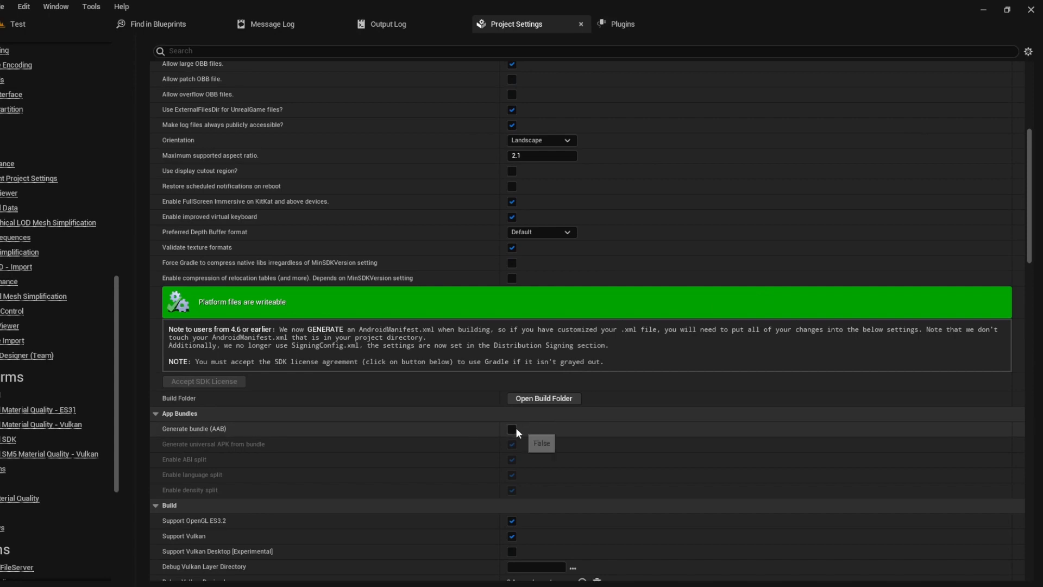
left_click(512, 428)
Step: Enable Support Backbuffer Sampling on OpenGL
scroll(614, 419, "down", 3)
scroll(607, 388, "down", 2)
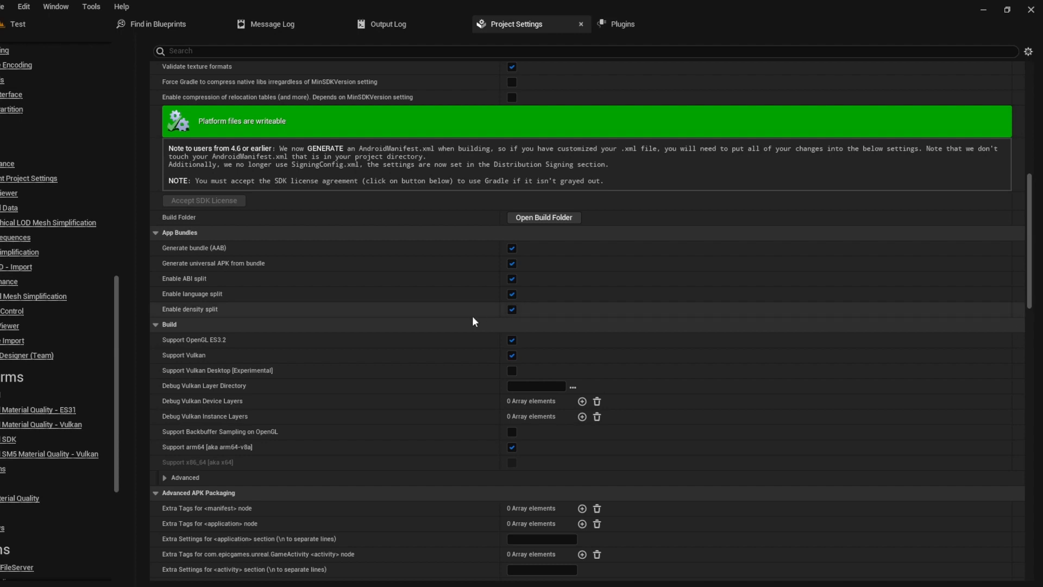
scroll(475, 319, "down", 1)
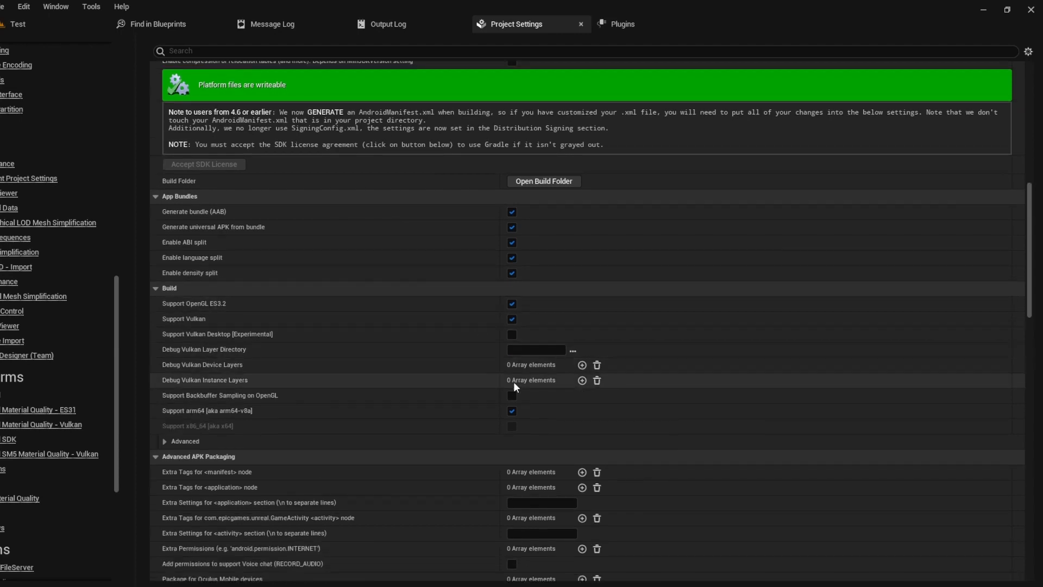
left_click(513, 395)
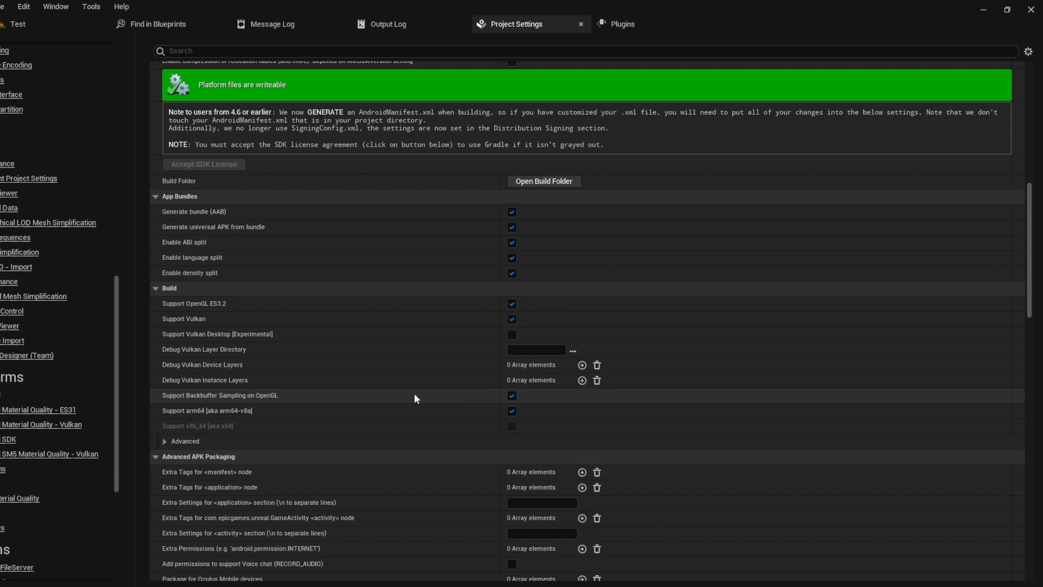
scroll(413, 394, "down", 3)
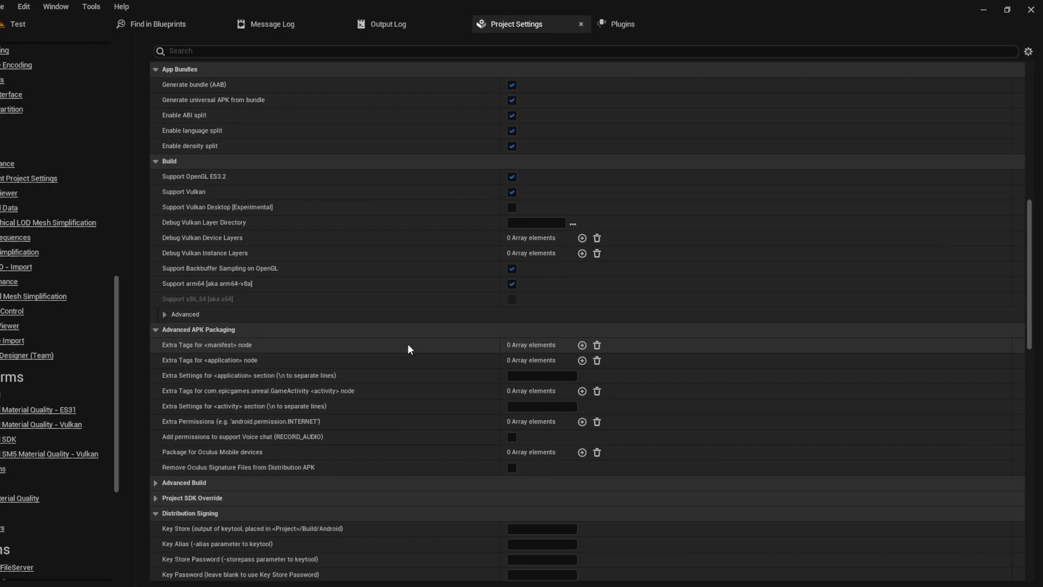
Step: Add the games and appstate APP_ID entries to the manifest node extra tags
left_click(582, 346)
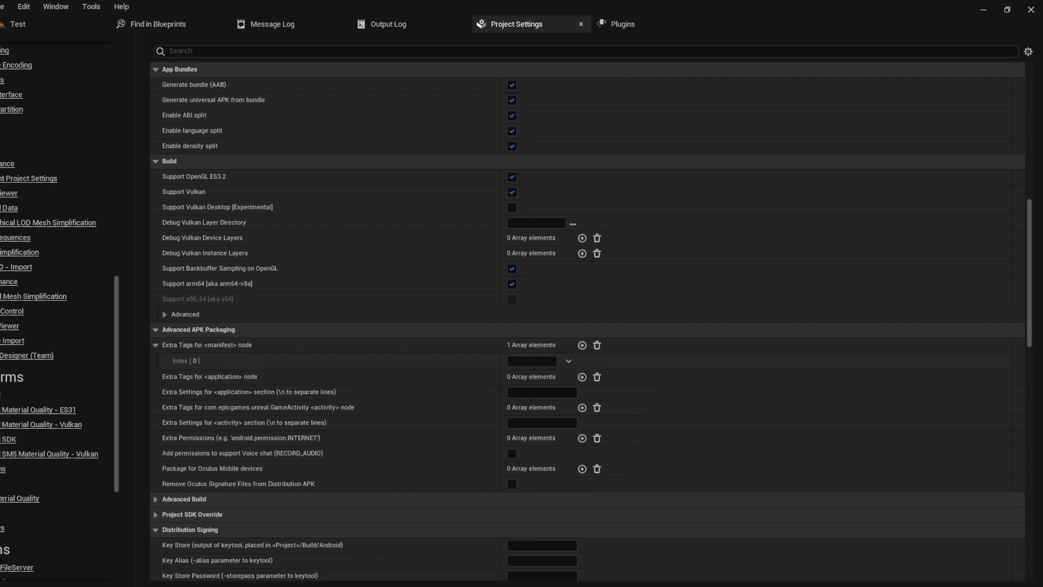
type("com.google.android.gms.games.APP_ID=\"@string/app_id\"")
left_click(582, 345)
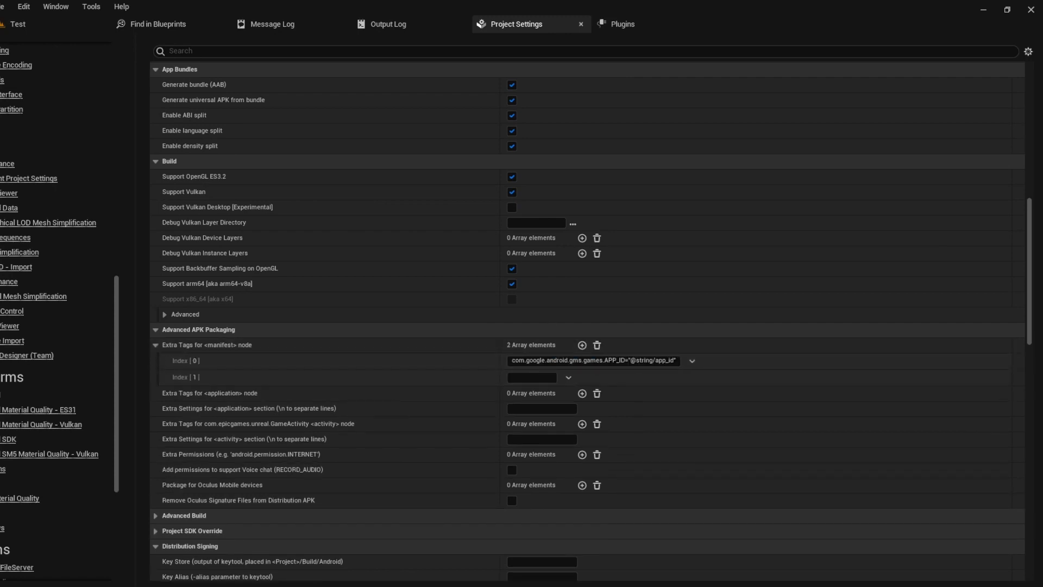
type("com.google.android.gms.appstate.APP_ID=\"@string/app_id\"")
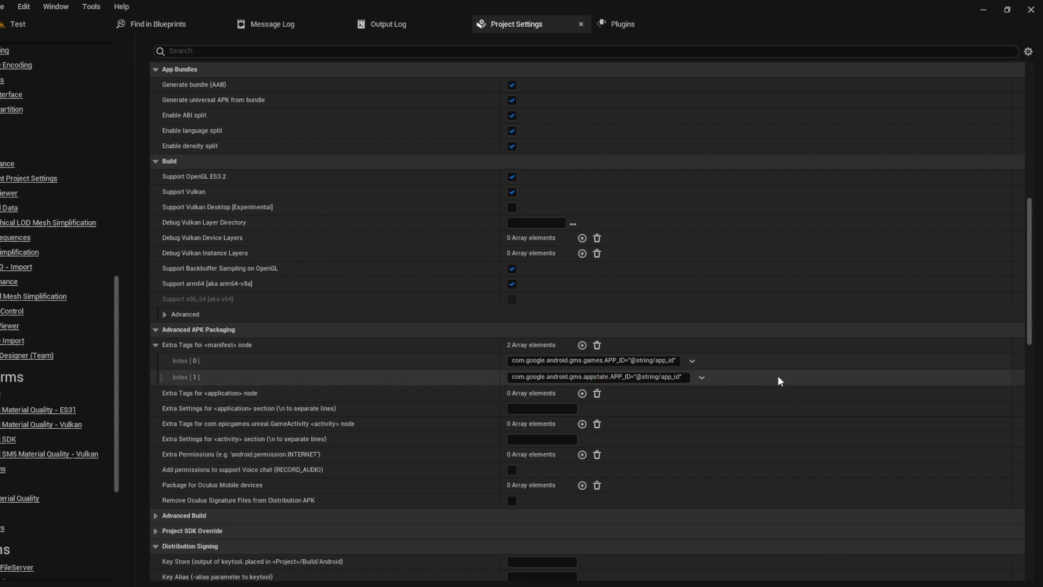
scroll(747, 371, "down", 3)
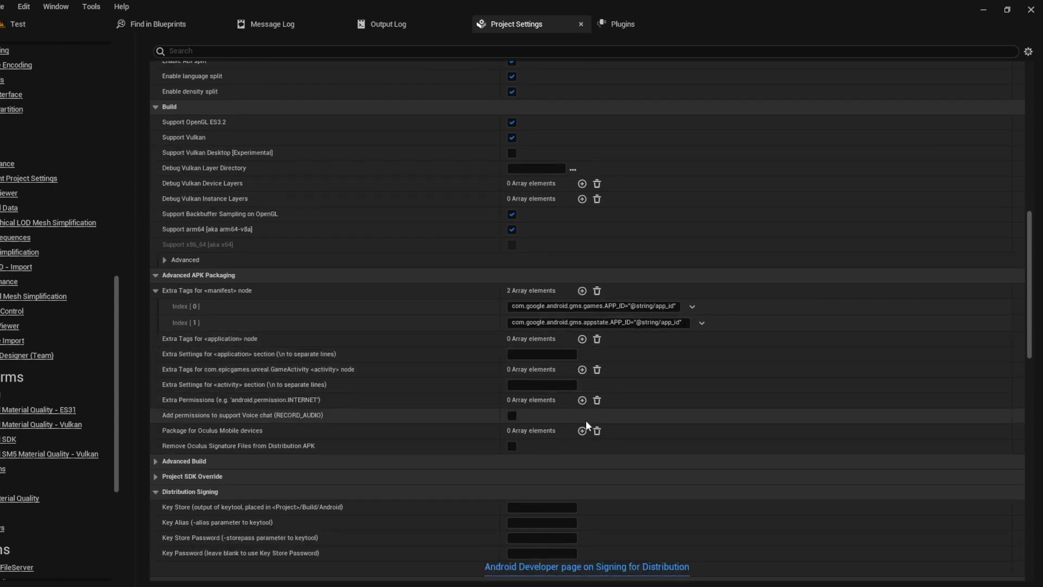
Step: Add AD_ID, com.android.vending.BILLING and android.permission.INTERNET as Extra Permissions
left_click(582, 400)
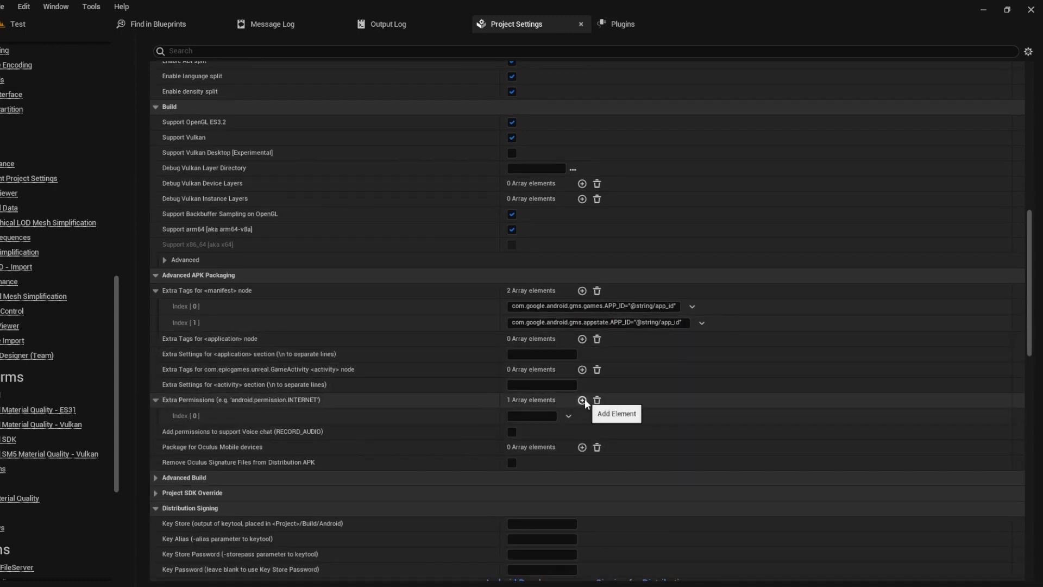
left_click(532, 416)
type("com.google.android.gms.permission.AD_ID")
left_click(582, 401)
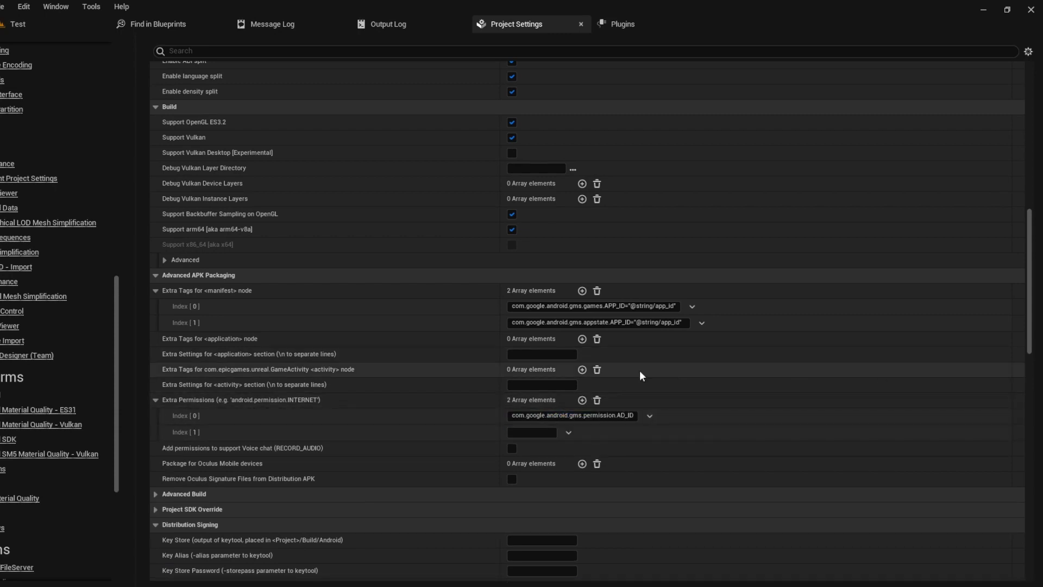
left_click(532, 432)
type("com.android.vending.BILLING")
left_click(583, 401)
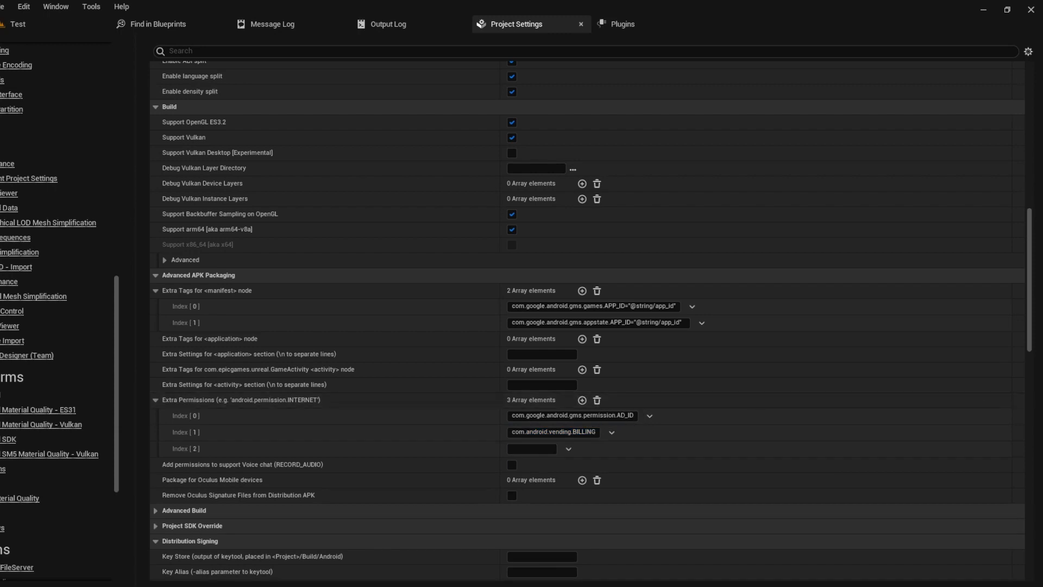
left_click(529, 448)
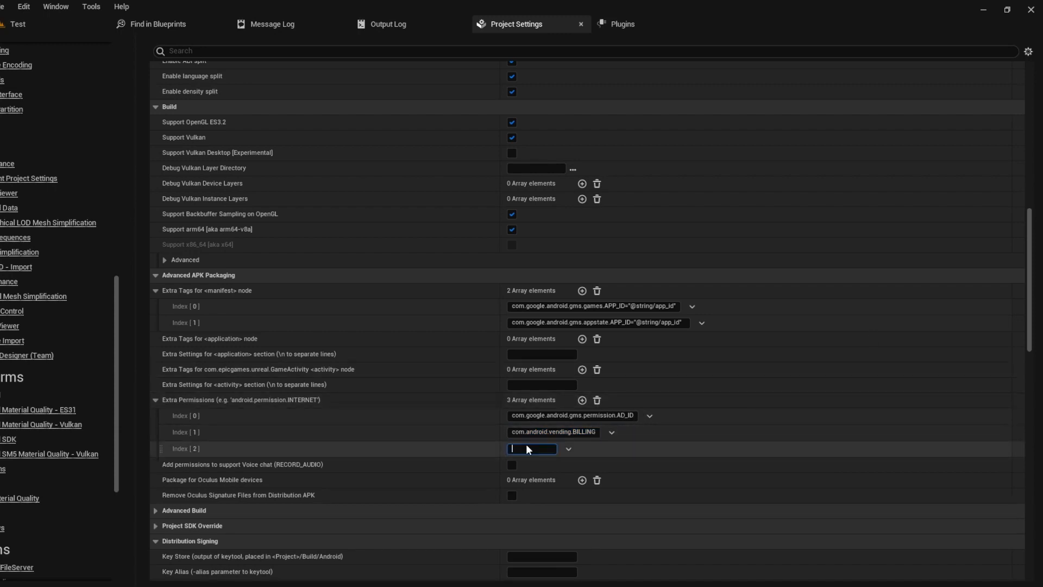
type("android.permission.INTERNET")
Step: Add ACCESS_NETWORK_STATE and GET_ACCOUNTS as the fourth and fifth Extra Permissions
left_click(582, 401)
left_click(530, 465)
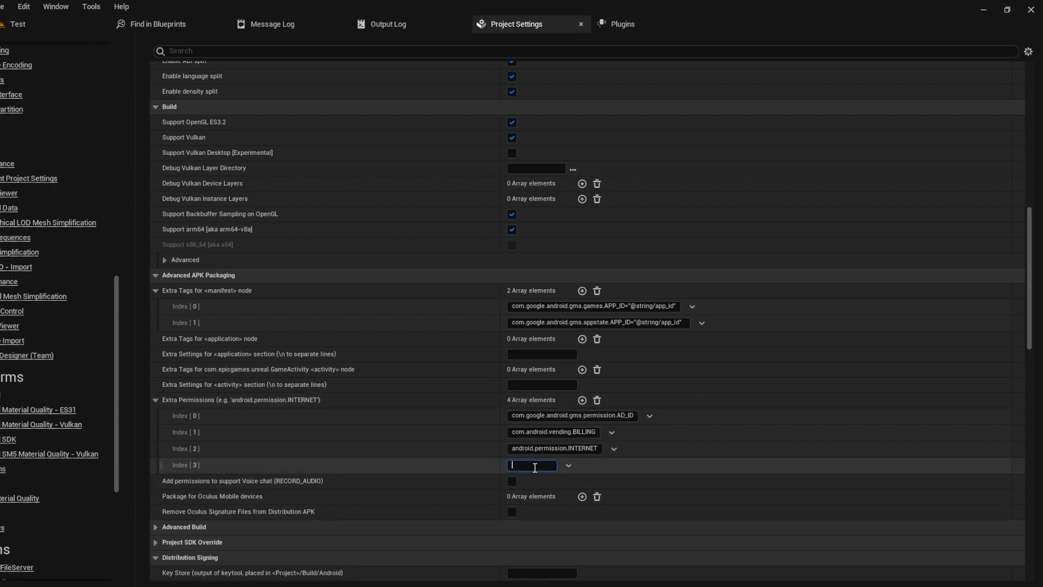
type("android.permission.ACCESS_NETWORK_STATE")
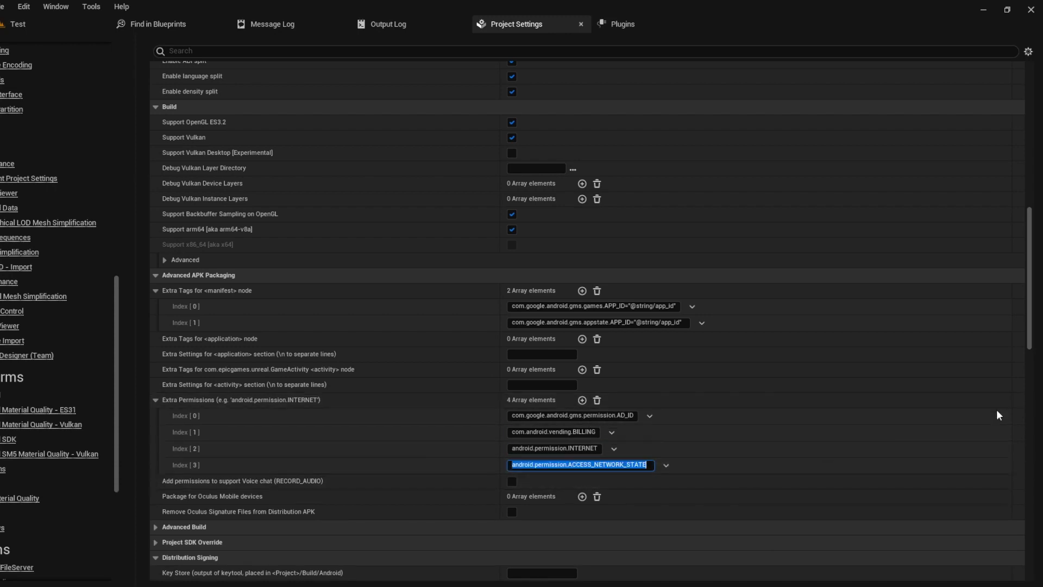
left_click(582, 401)
left_click(553, 481)
type("android.permission.GET_ACCOUNTS")
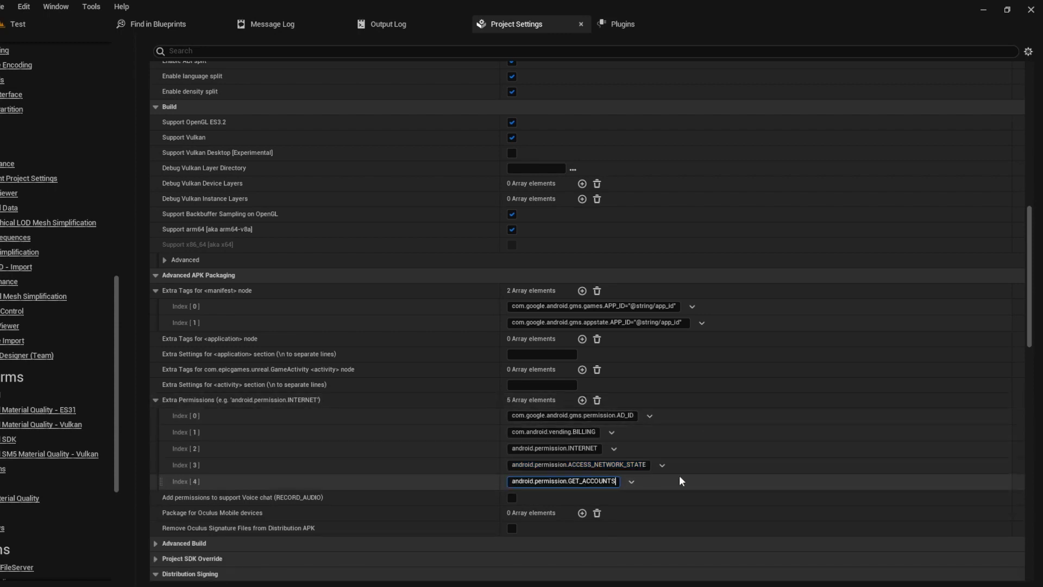
key("Return")
left_click(828, 464)
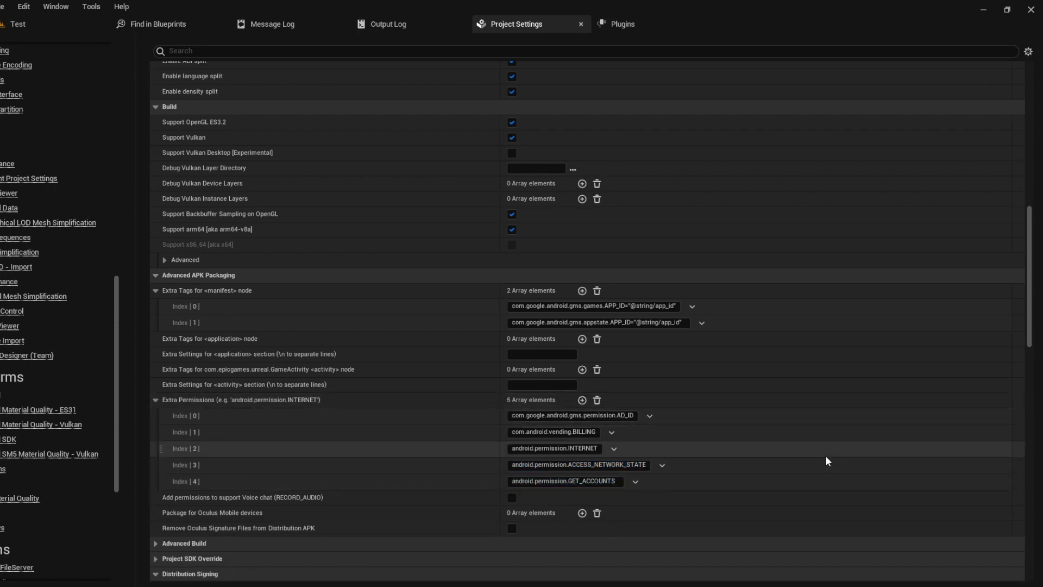
Step: Configure the project for Google Play services and enable Google Play support
scroll(733, 412, "down", 8)
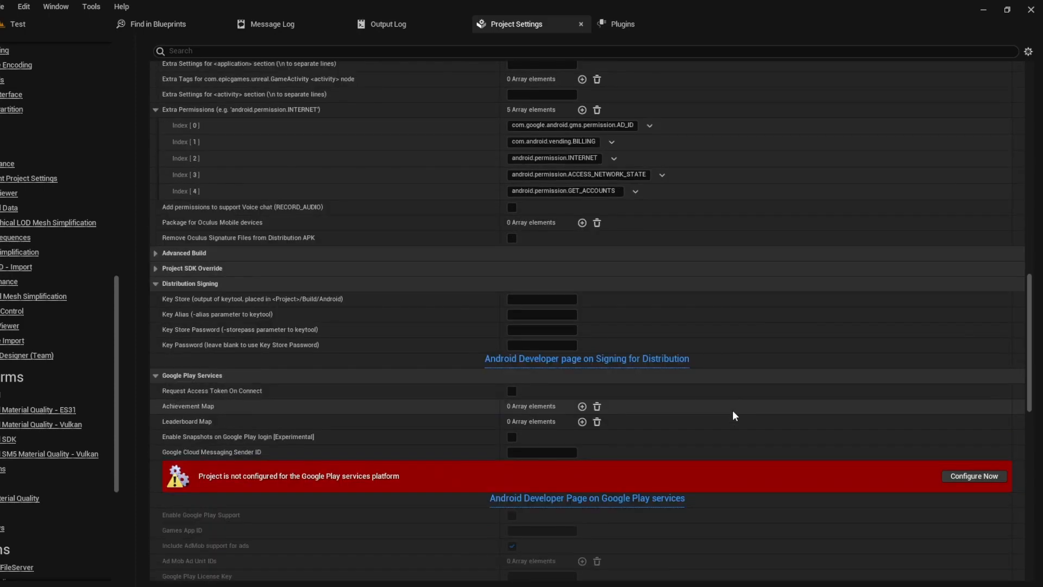
left_click(973, 422)
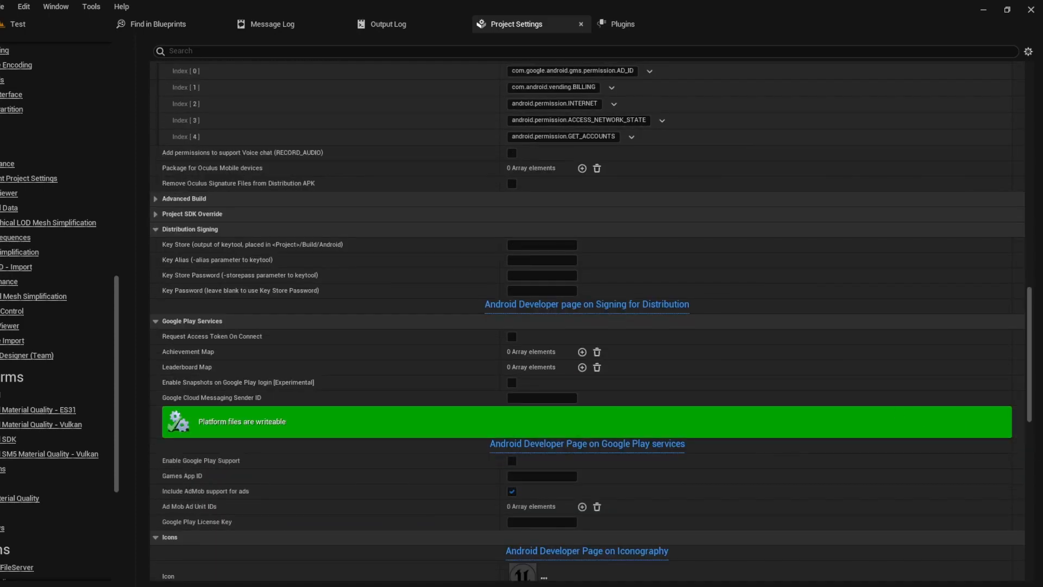
scroll(661, 358, "down", 1)
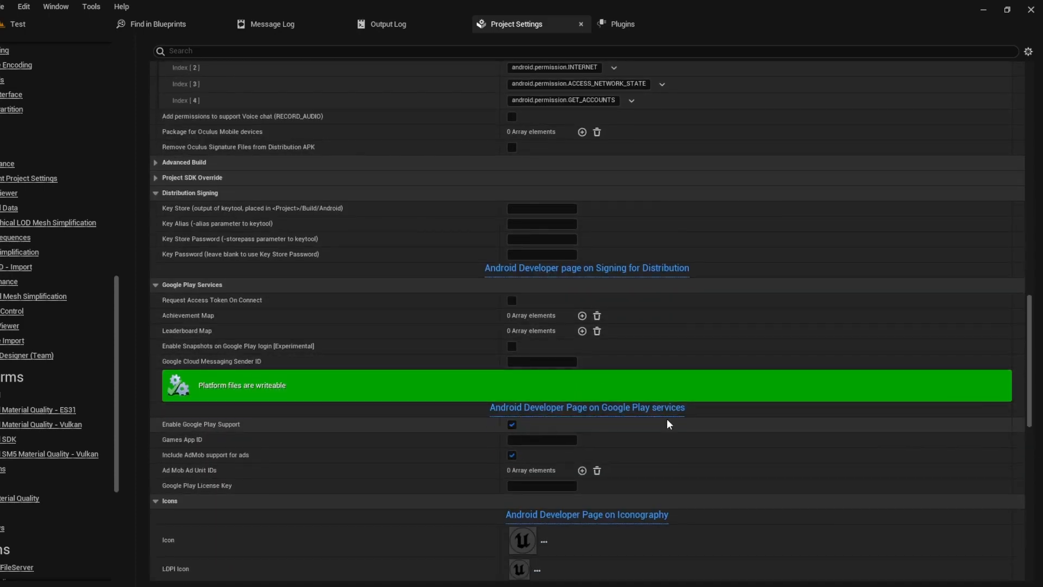
scroll(691, 435, "down", 1)
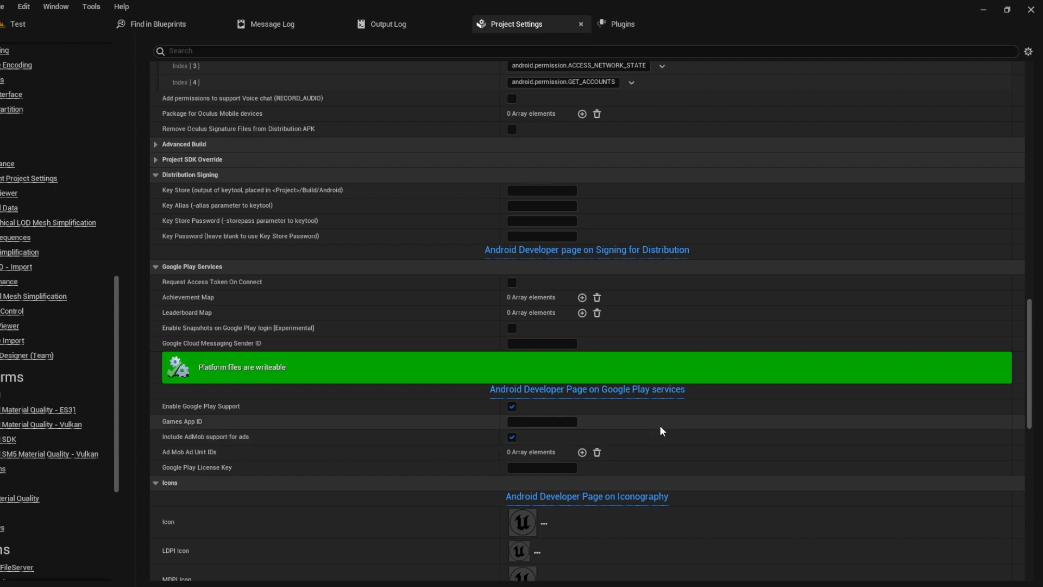
Step: Launch a program from Start menu search, bringing up File Explorer on the C: drive
key("super")
type("cmd")
key("Return")
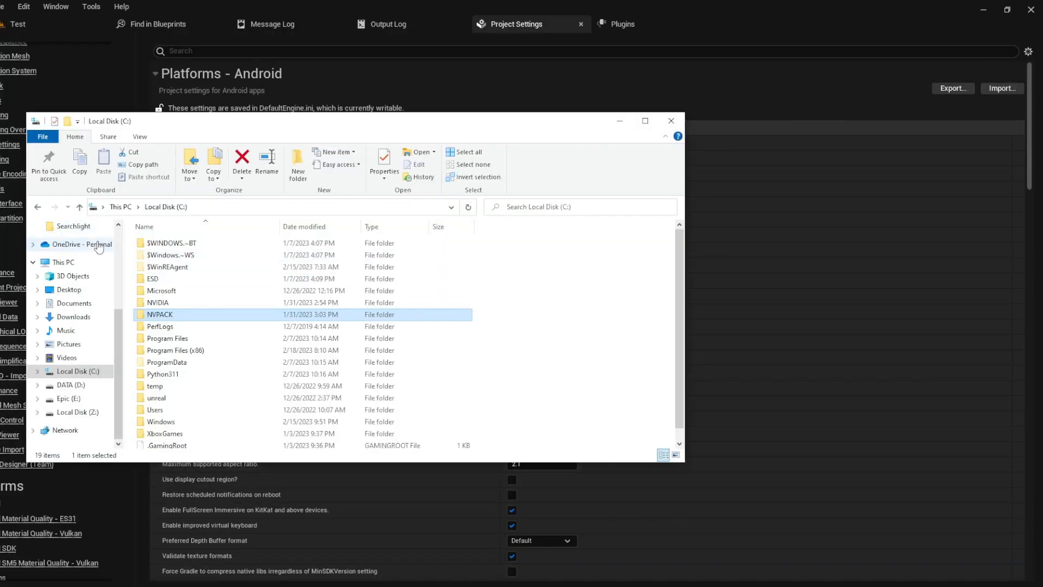
Step: Browse to C:\NVPACK\jdk1.8.0_77 and select its bin folder
left_click(78, 371)
double_click(160, 314)
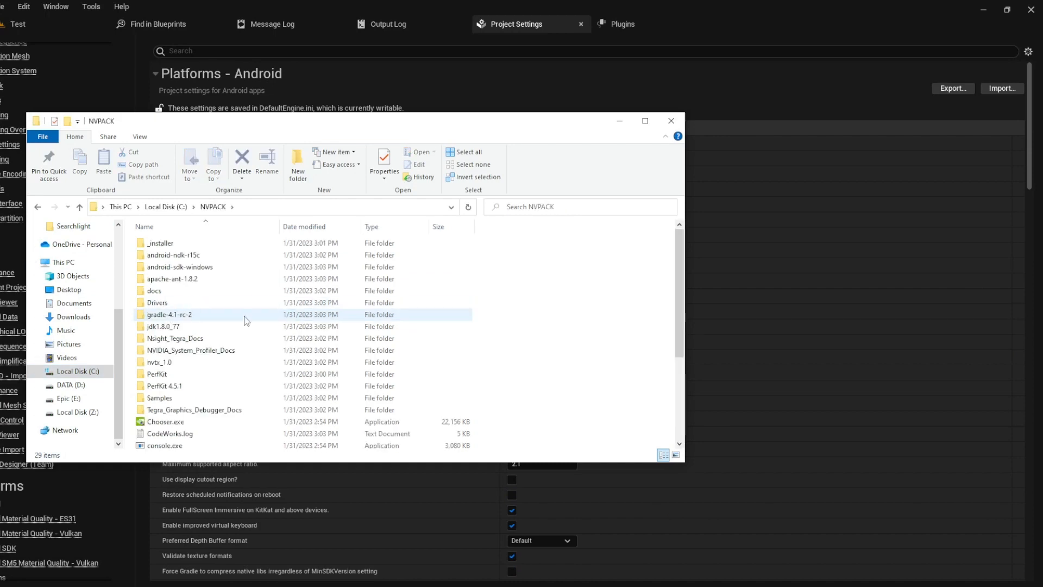
double_click(241, 325)
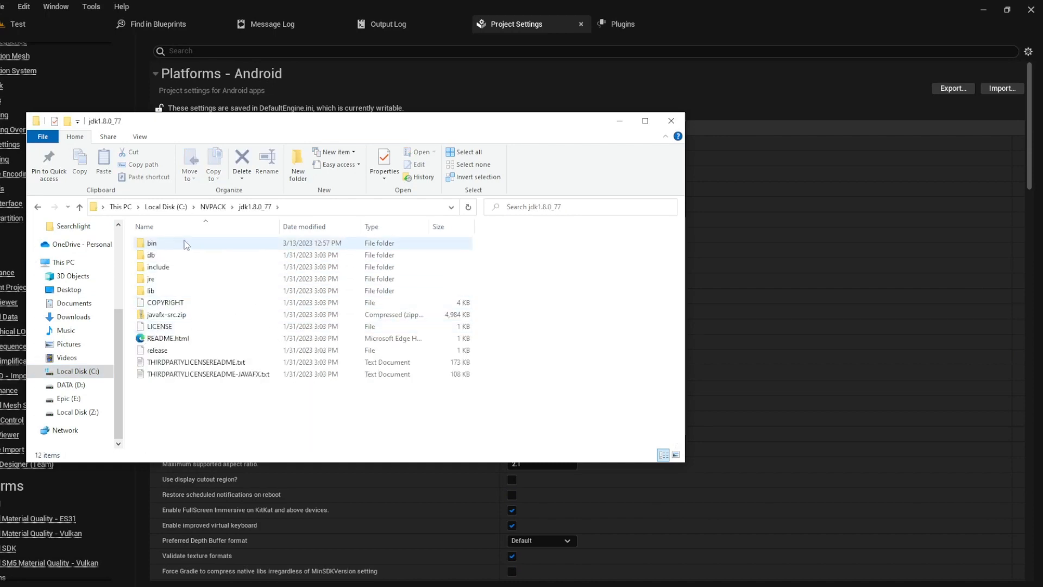
left_click(194, 242)
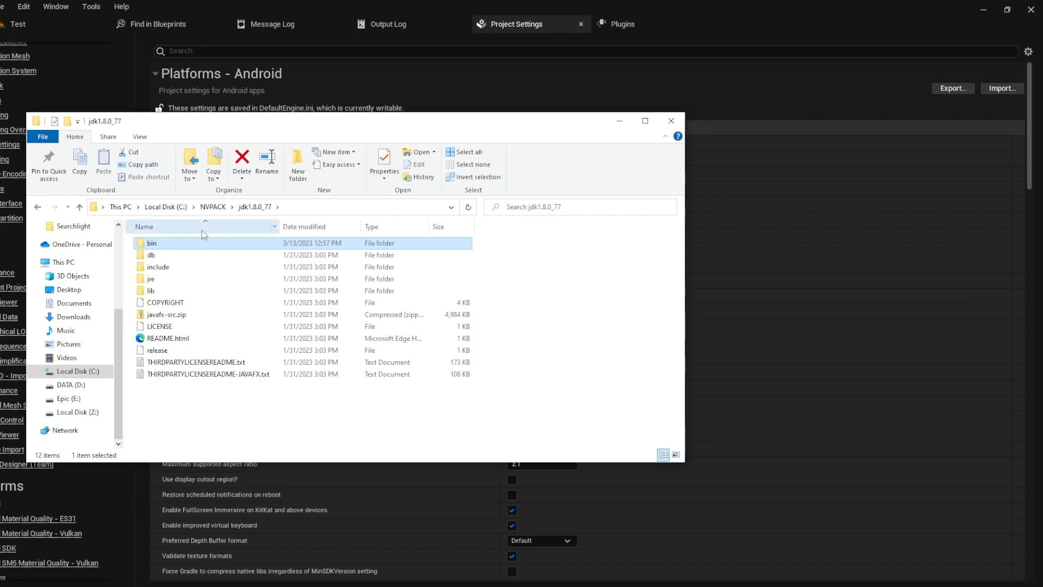
Step: Open a Command Prompt by searching for cmd
key("super")
type("cmd")
key("Return")
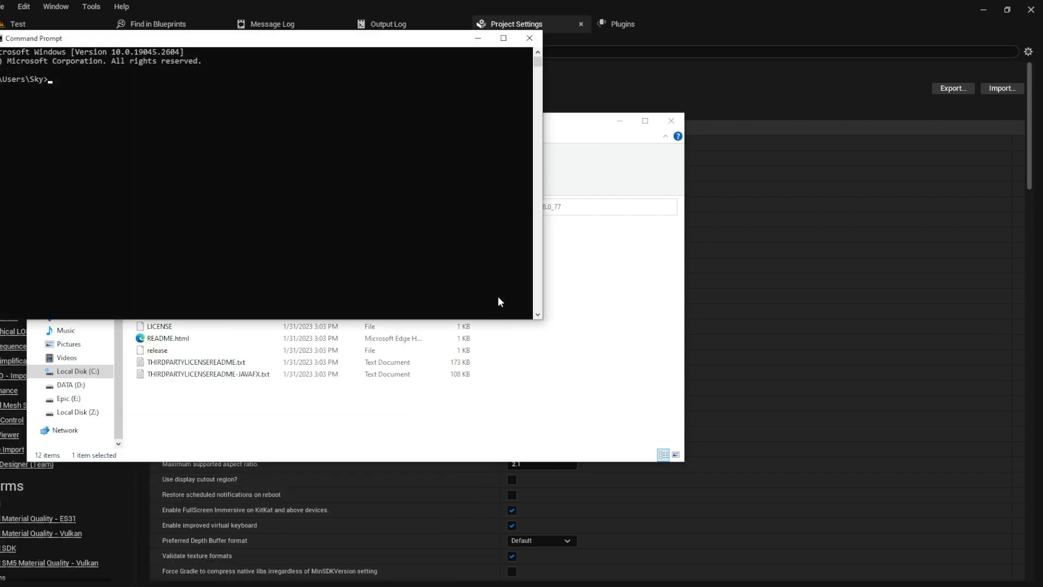
Step: Change into the JDK bin folder C:\NVPACK\jdk1.8.0_77\bin
type("cd")
type("\"C:\\NVPACK\\jdk1.8.0_77\\bin\"")
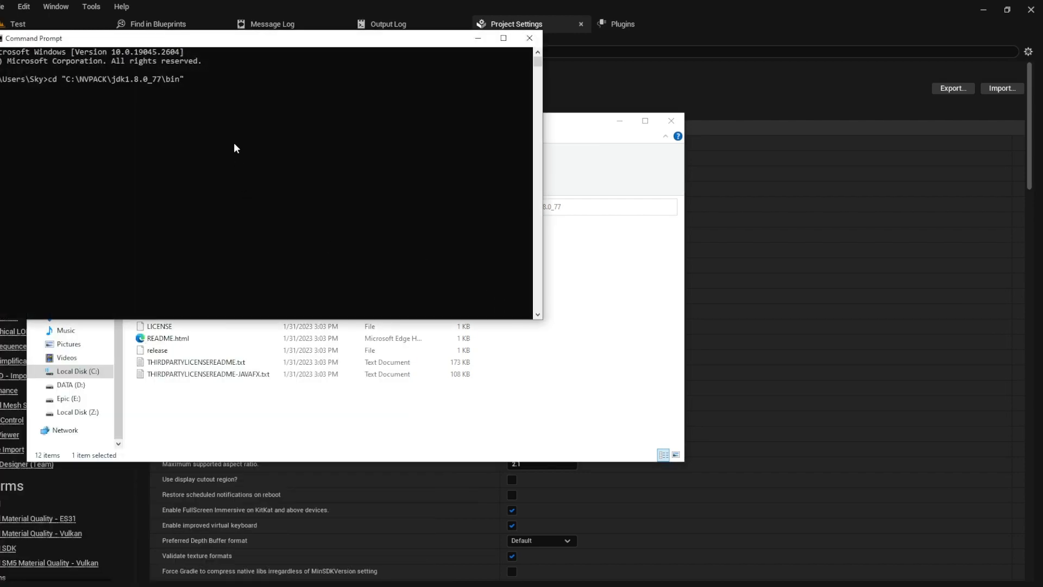
key("Return")
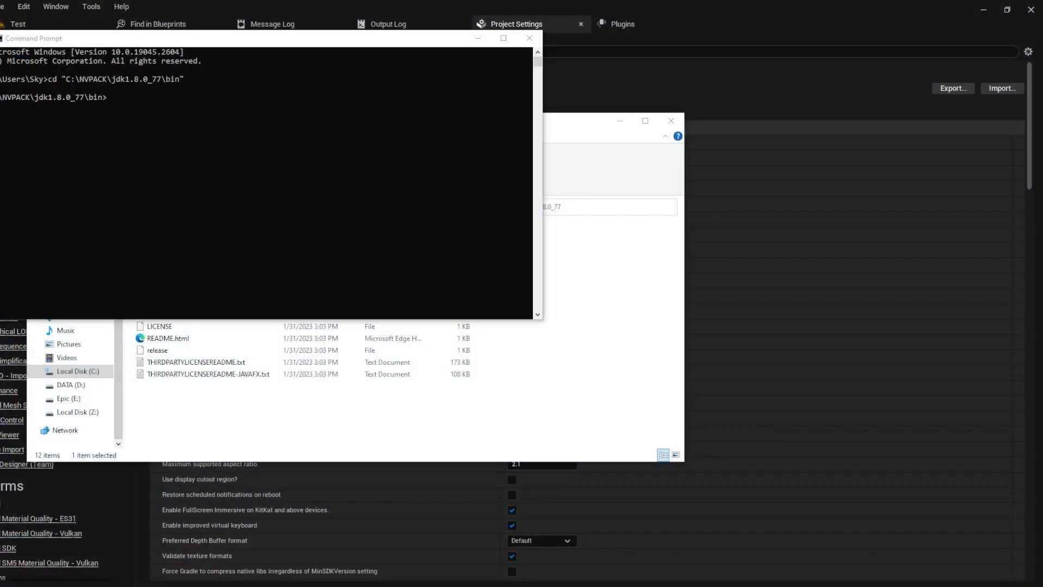
Step: Run keytool -genkey for KSKey.keystore with alias MyKey, entering the password, owner's name and organization EZStudios
left_click(54, 210)
type("keytool -genkey -v -keystore KSKey.keystore -alias MyKey -keyalg RSA -keysize 2048 -validity 10000")
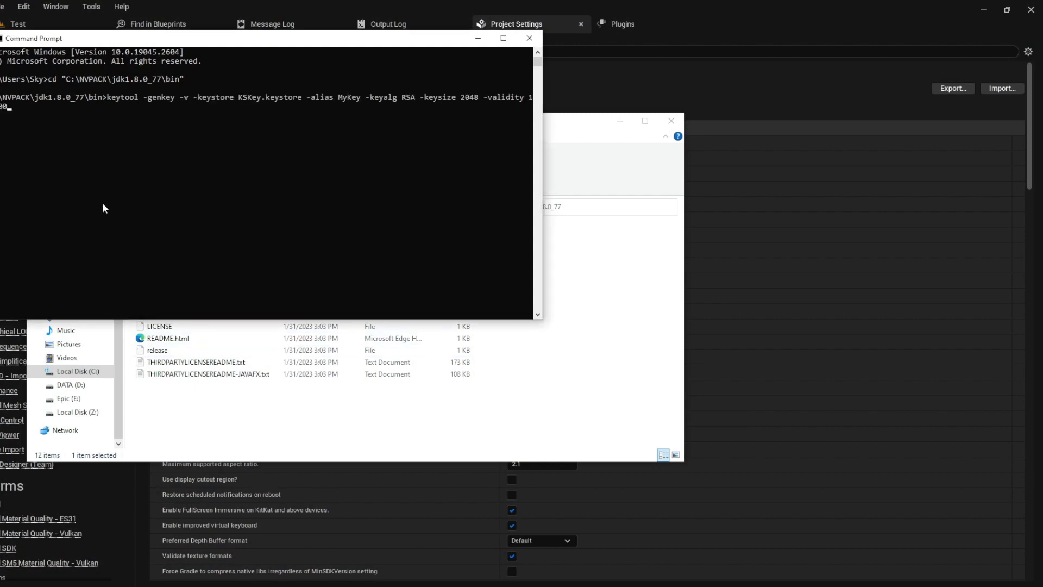
key("Return")
key("Return")
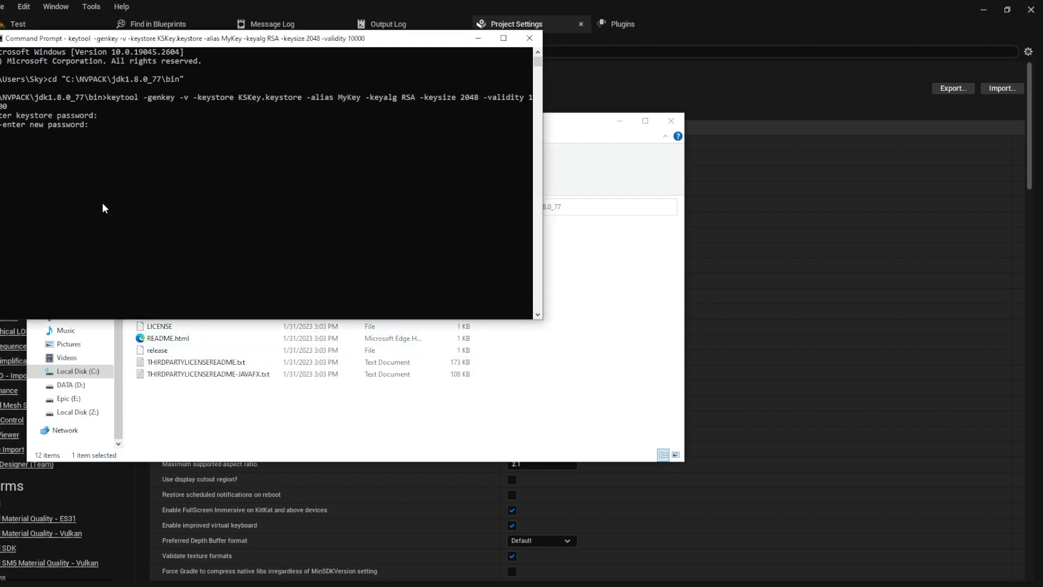
key("Return")
key("Return")
type("EZStudios EZStudios Grovetown ")
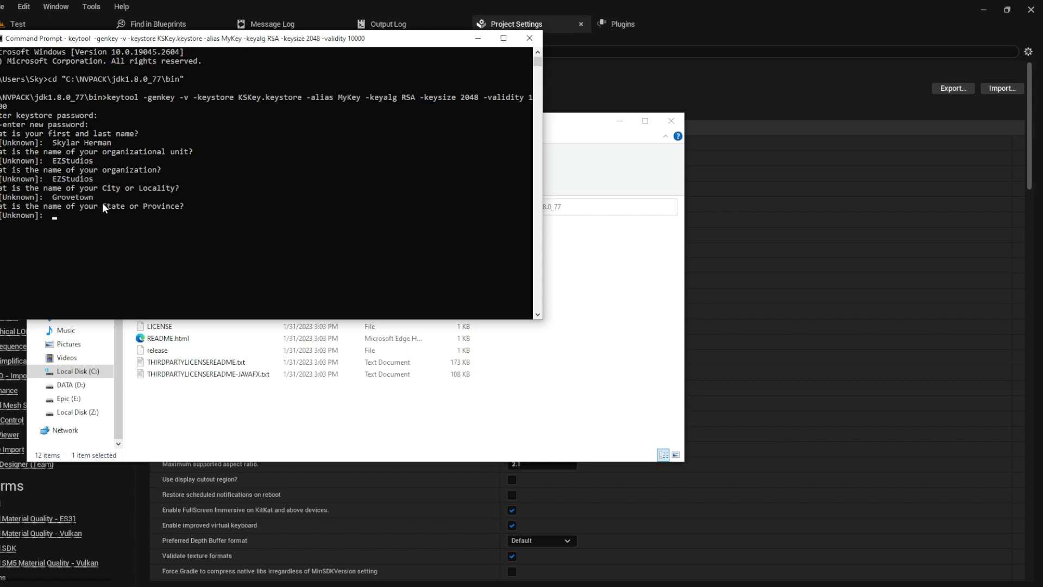
type("Georgia US yes")
Step: Copy KSKey.keystore from the JDK bin folder into the project's Config folder
left_click(522, 36)
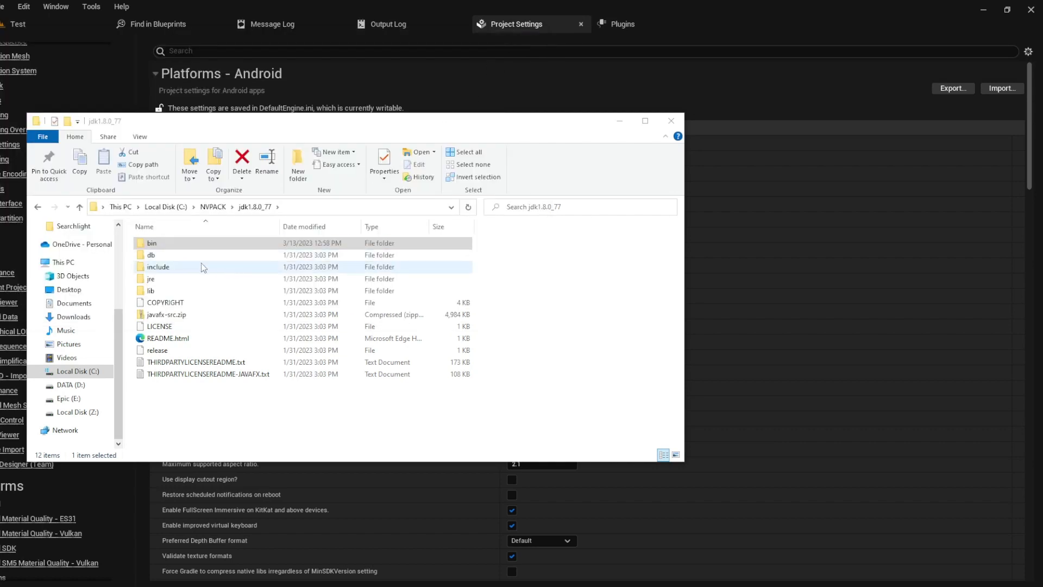
double_click(181, 244)
scroll(263, 321, "down", 2)
scroll(263, 325, "down", 7)
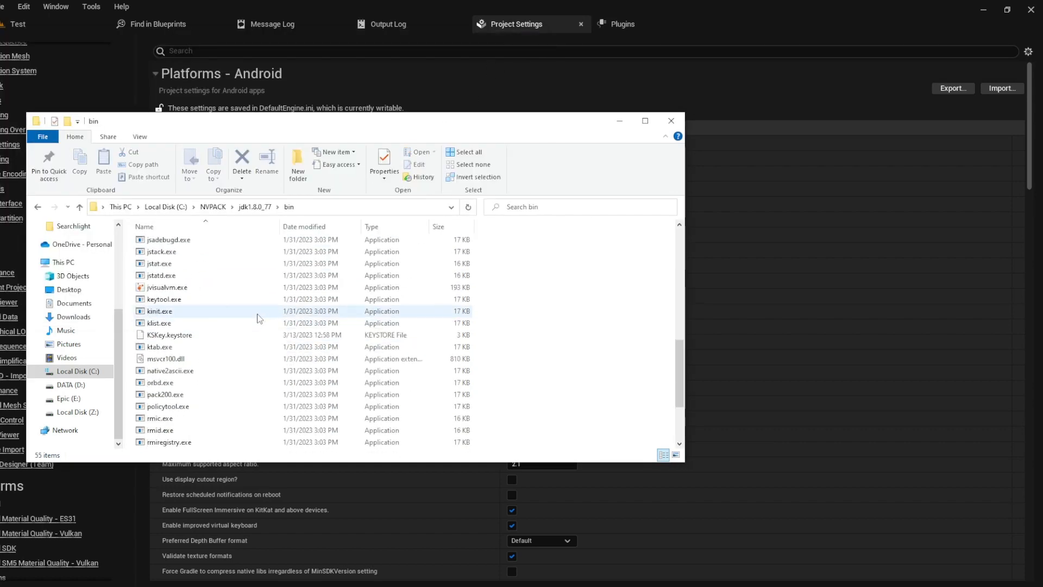
left_click(200, 335)
key("ctrl+c")
scroll(10, 333, "up", 5)
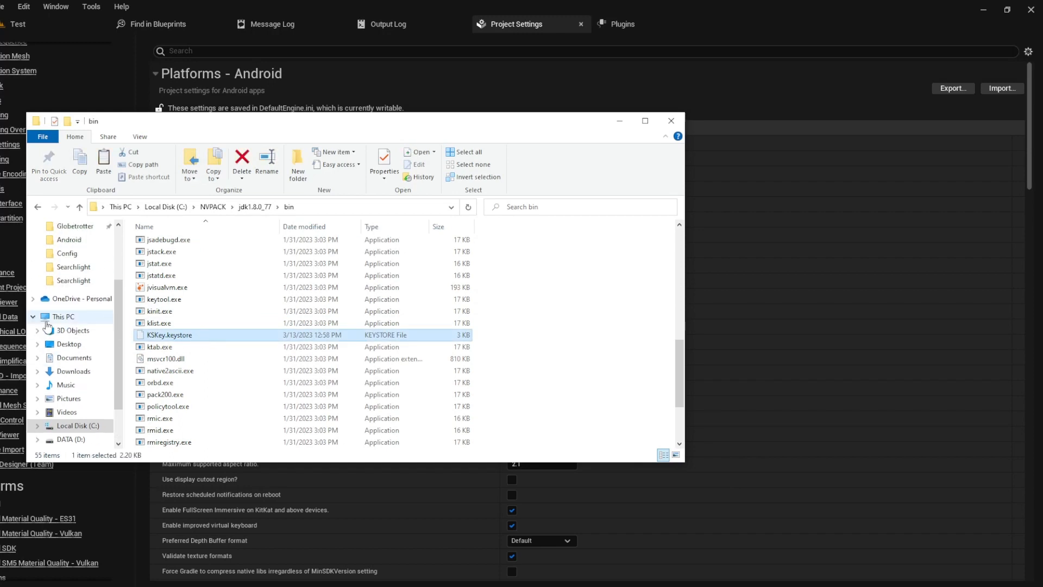
left_click(67, 344)
key("ctrl+v")
Step: Place a copy of KSKey.keystore in Searchlight's Build\Android folder
left_click(253, 372)
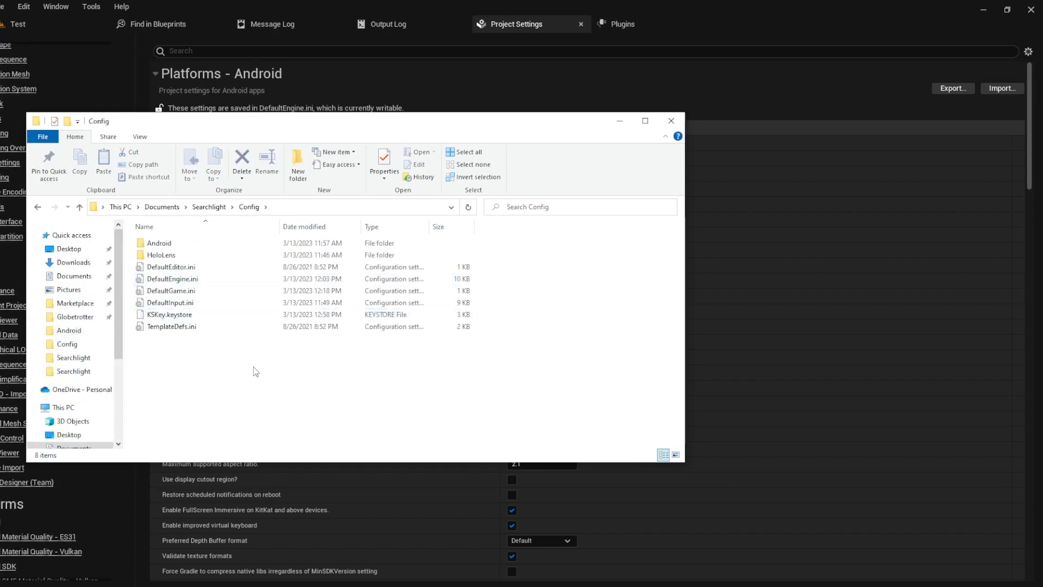
left_click(228, 316)
key("ctrl+c")
left_click(275, 372)
left_click(212, 207)
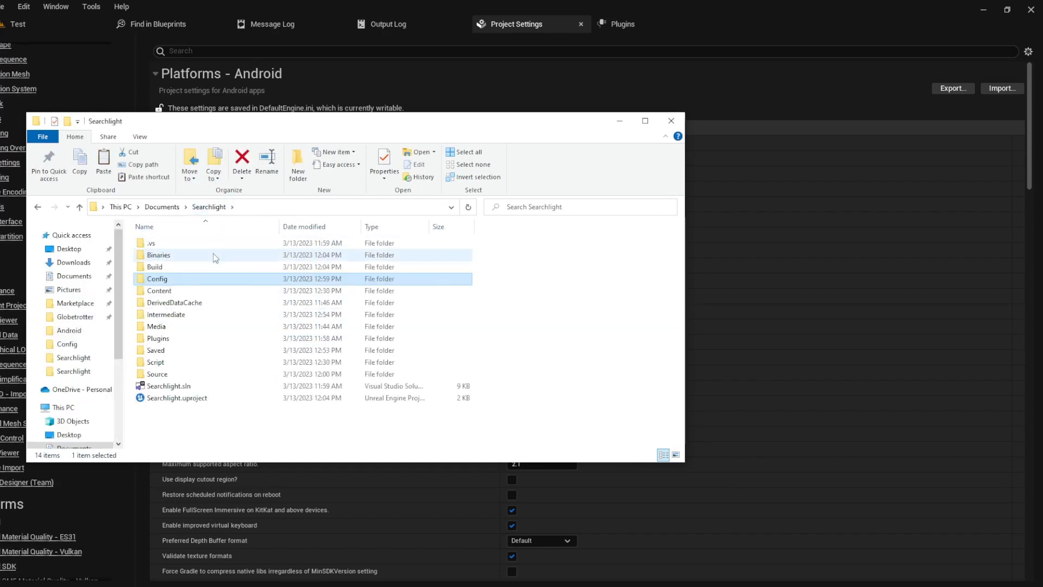
double_click(212, 267)
double_click(201, 242)
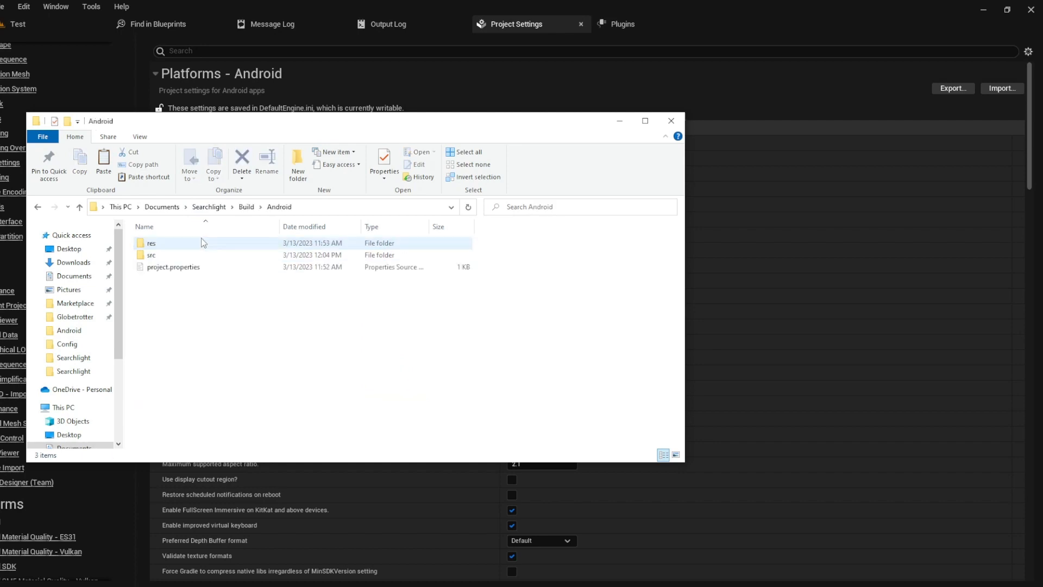
key("ctrl+v")
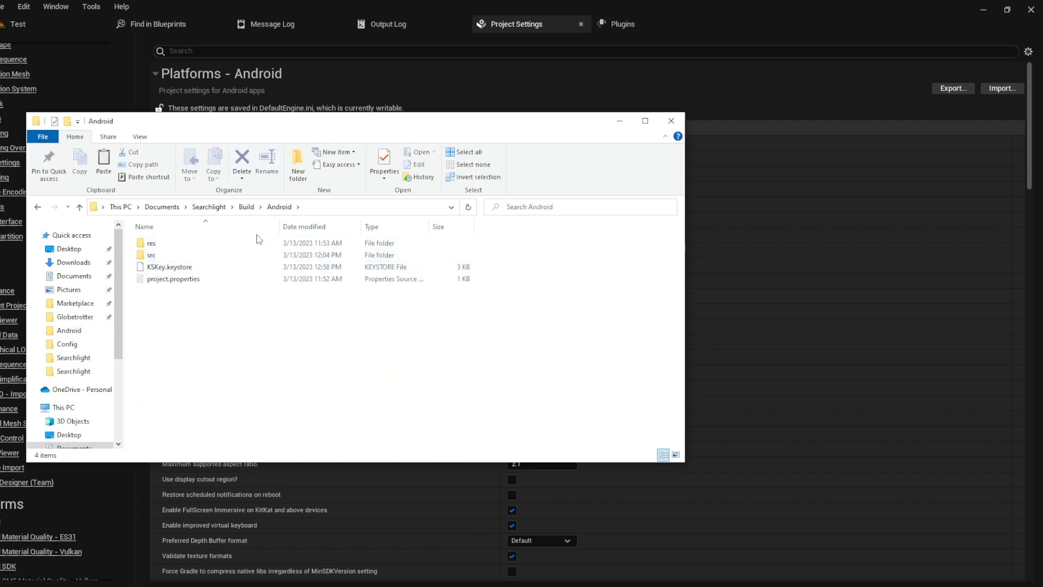
Step: Under Distribution Signing, set Key Store to KSKey.Keystore, Key Alias to MyKey, and the key store password
type("KSKey.Keystore")
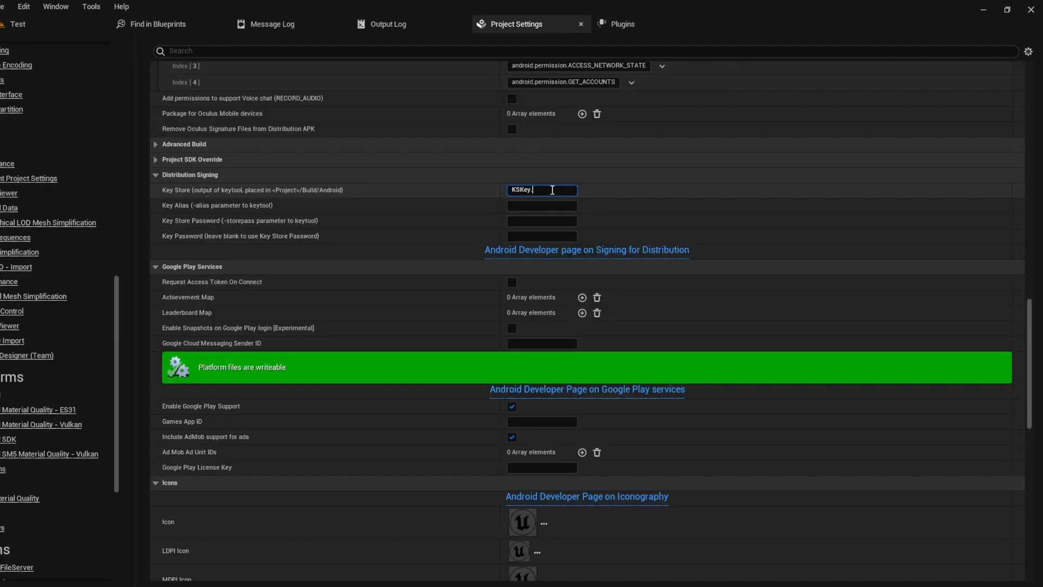
double_click(553, 190)
left_click(557, 205)
type("My")
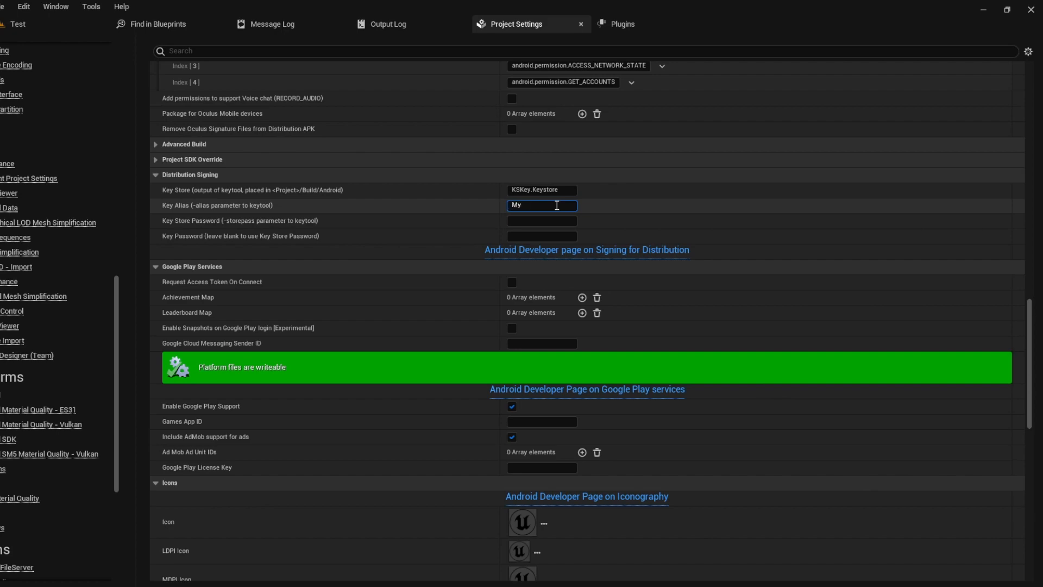
type("Key")
key("Return")
left_click(559, 221)
key("Return")
left_click(624, 224)
scroll(729, 270, "down", 1)
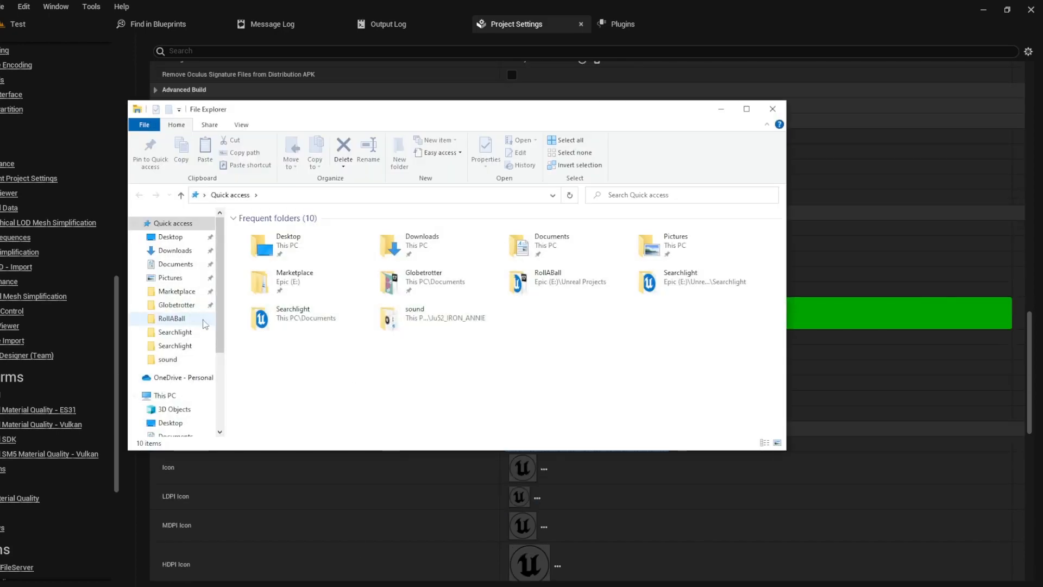
Step: Create an Android folder inside Searchlight's Config folder
left_click(175, 332)
left_click(175, 345)
double_click(260, 242)
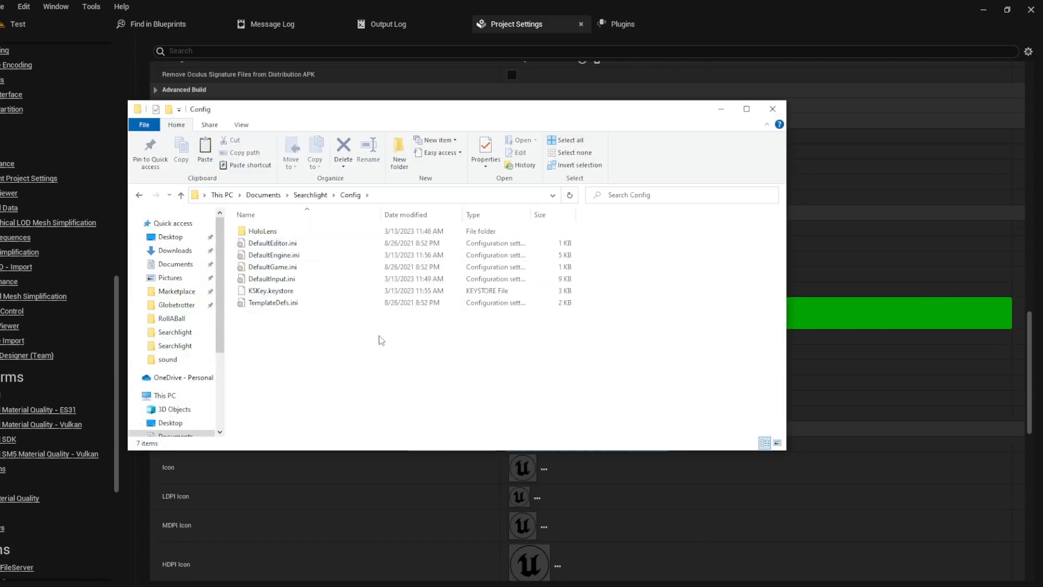
right_click(379, 335)
left_click(400, 167)
type("Android")
key("Return")
double_click(290, 228)
Step: Create AndroidEngine.ini in Config\Android and a duplicate renamed AndroidGame.ini
right_click(373, 236)
mouse_move(416, 398)
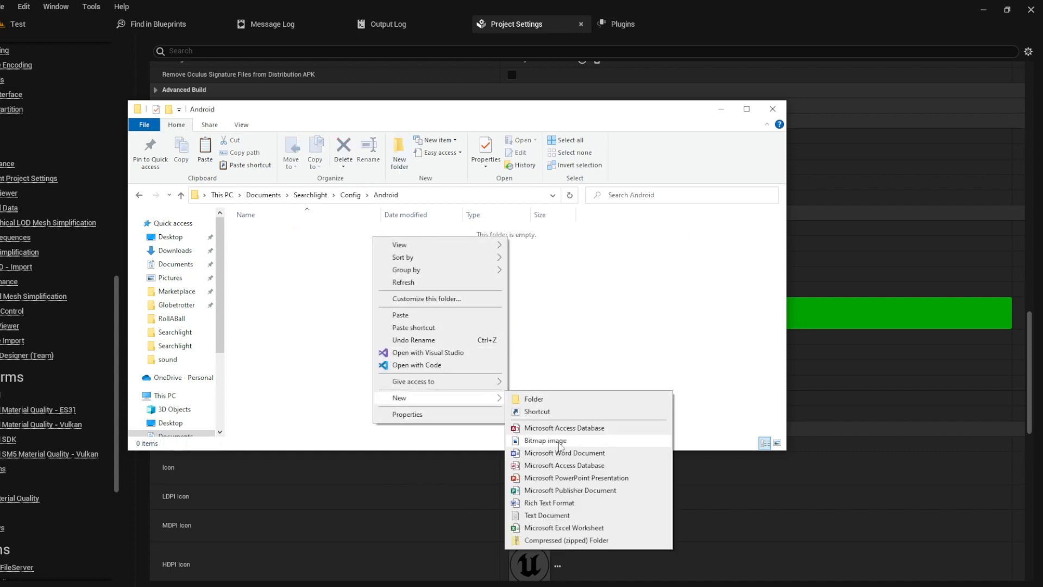
left_click(547, 515)
type("ANdr")
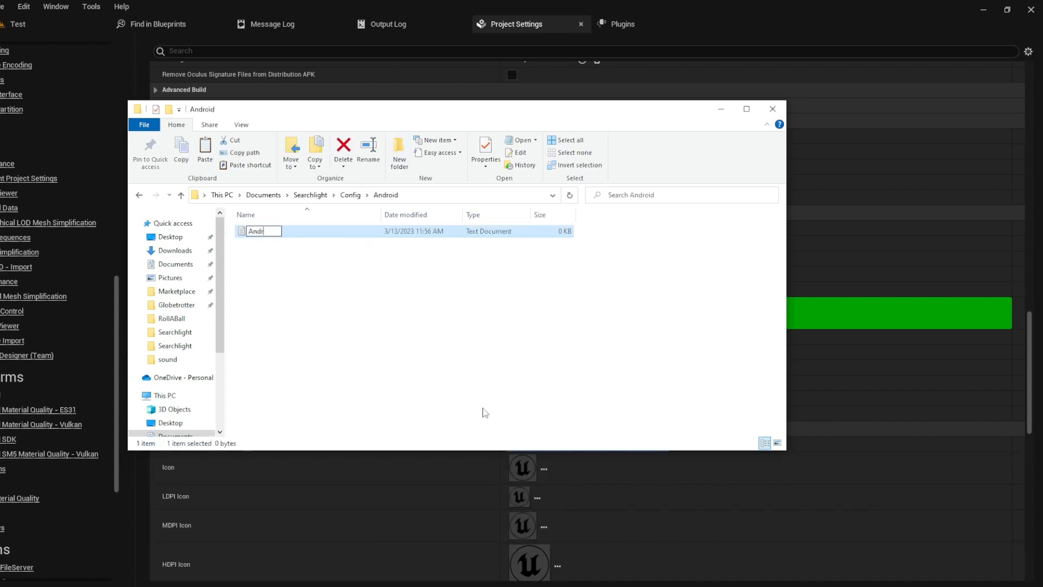
type("oidEngine.ini")
key("Return")
key("Return")
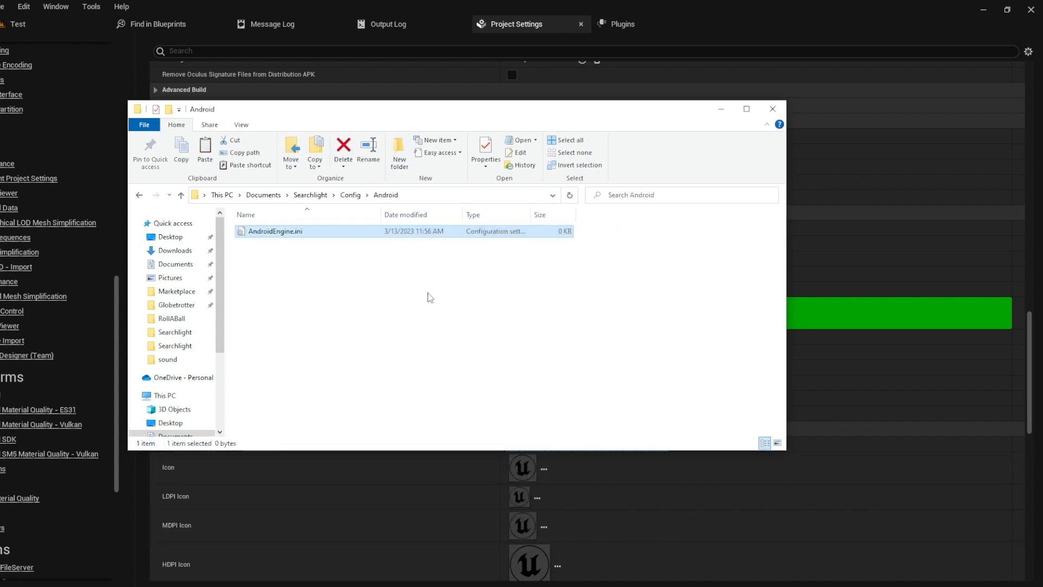
key("ctrl+c")
key("ctrl+v")
key("F2")
key("Right")
key("BackSpace")
key("BackSpace")
key("BackSpace")
key("BackSpace")
key("BackSpace")
key("BackSpace")
key("BackSpace")
key("BackSpace")
key("BackSpace")
key("BackSpace")
key("BackSpace")
key("BackSpace")
key("BackSpace")
type("Game")
key("Return")
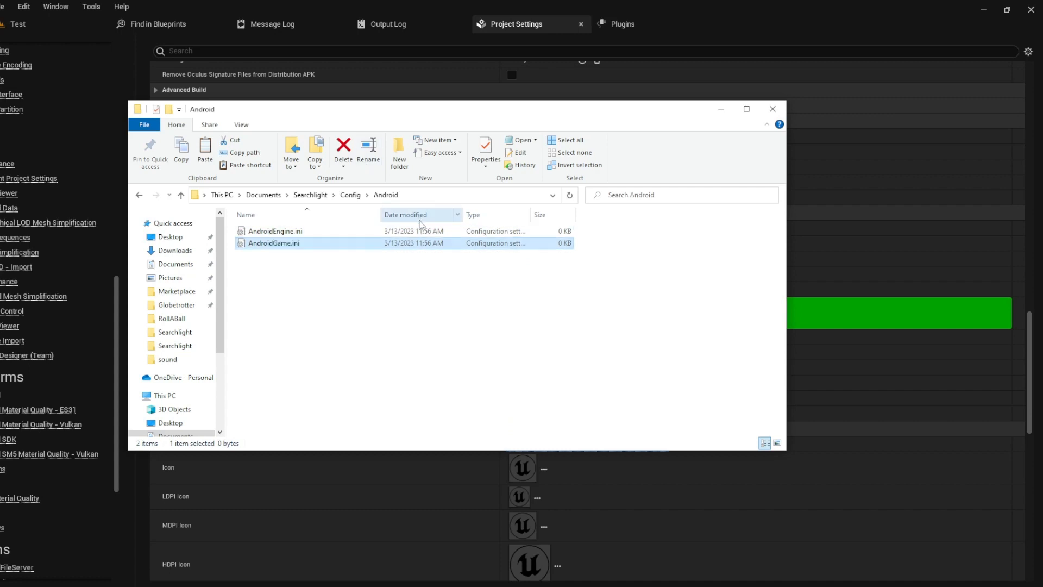
Step: Paste the Google Play subsystem settings into AndroidEngine.ini and save it
right_click(358, 231)
left_click(375, 252)
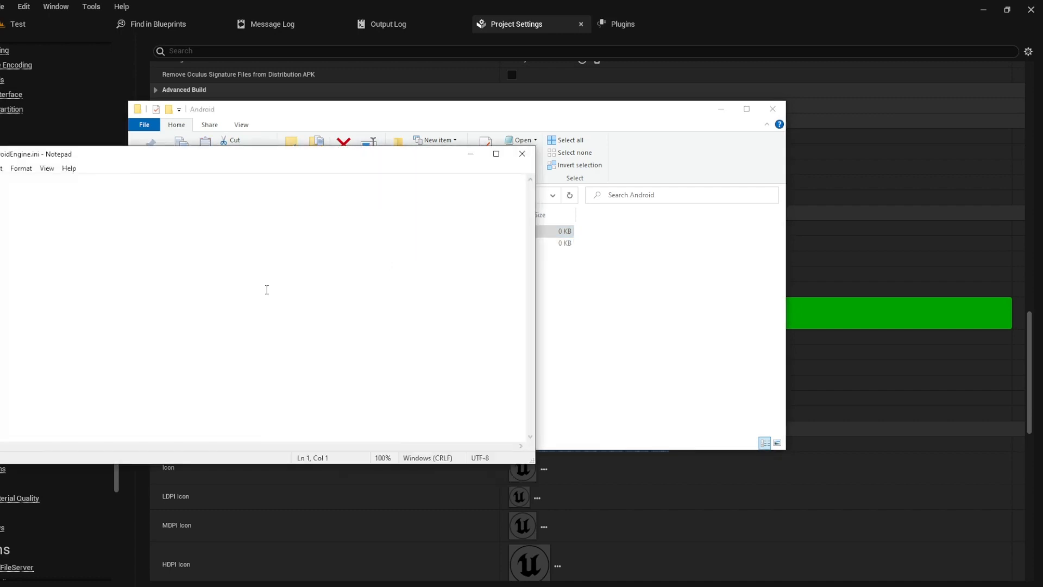
key("ctrl+v")
key("ctrl+s")
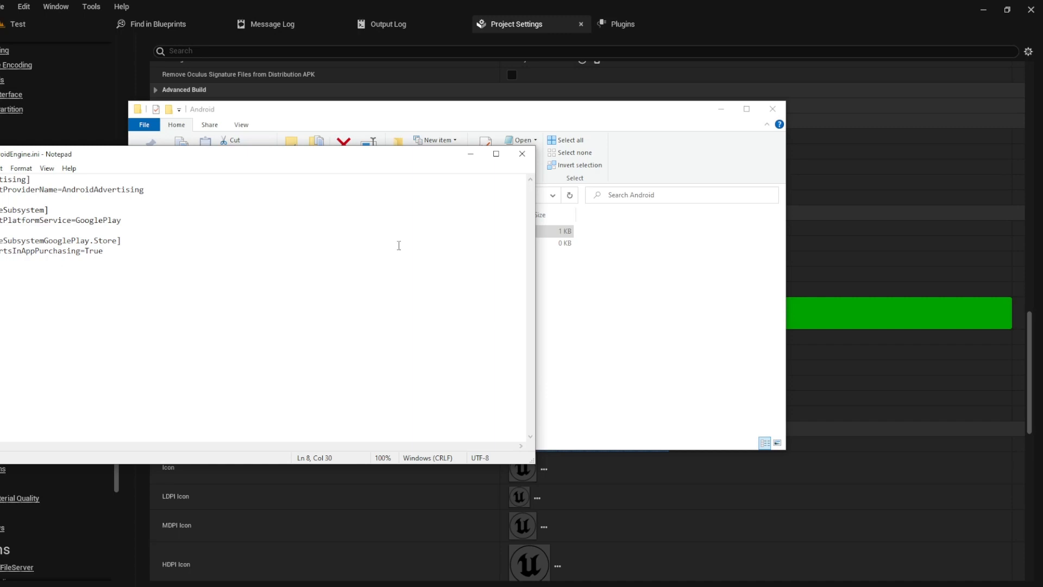
left_click(522, 154)
Step: Paste the Shipping packaging settings into AndroidGame.ini and save it
right_click(395, 244)
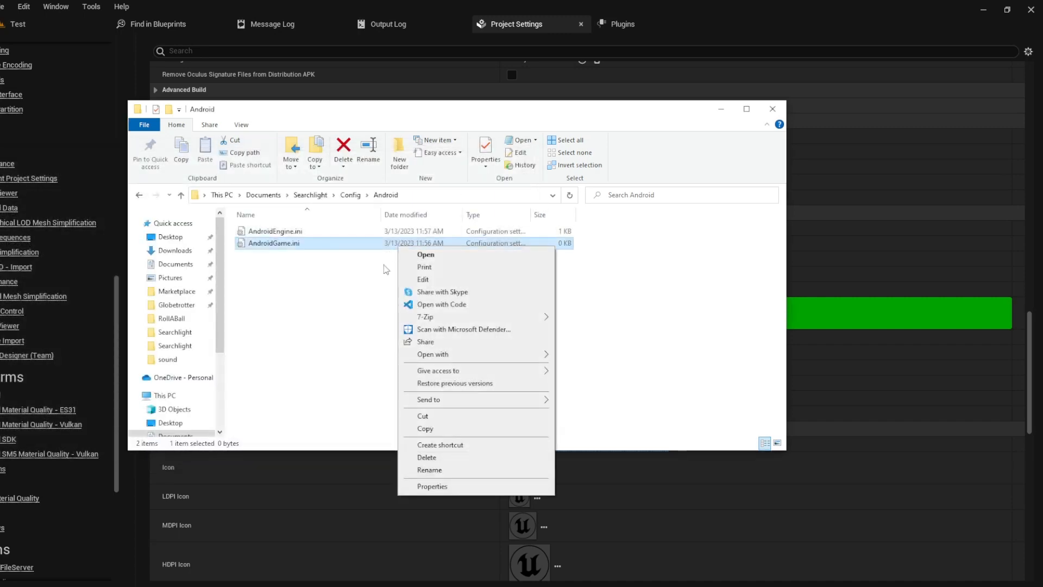
left_click(418, 281)
key("ctrl+v")
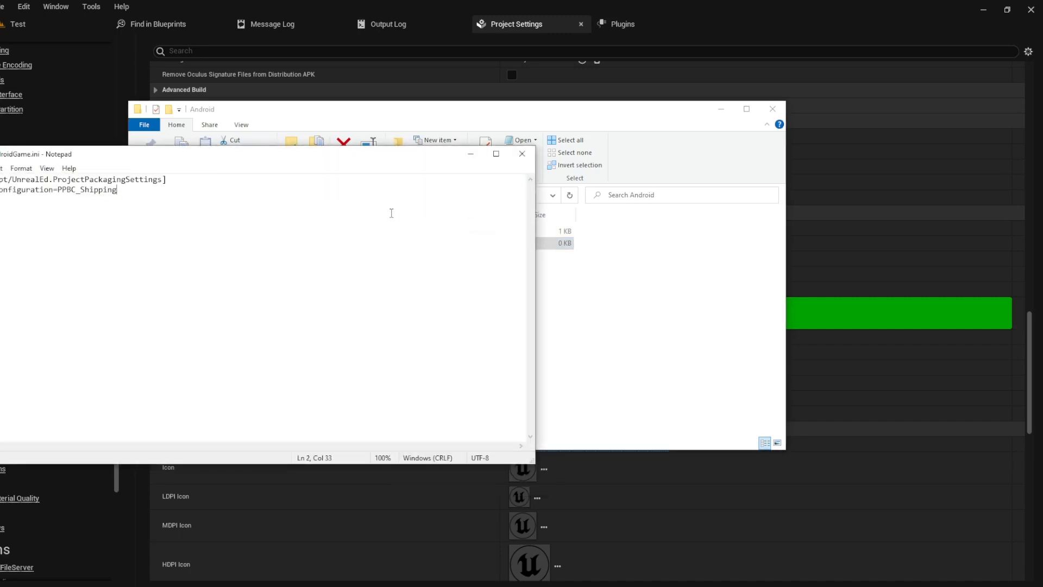
key("ctrl+s")
left_click(522, 153)
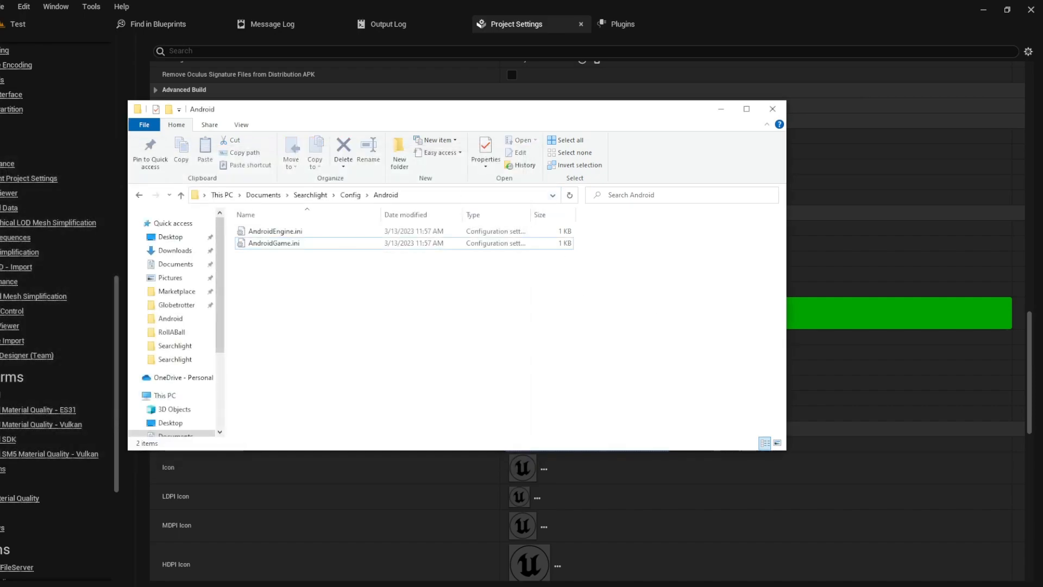
Step: Search plugins for 'online subsystem goog' to confirm Online Subsystem GooglePlay is enabled
left_click(772, 109)
left_click(623, 24)
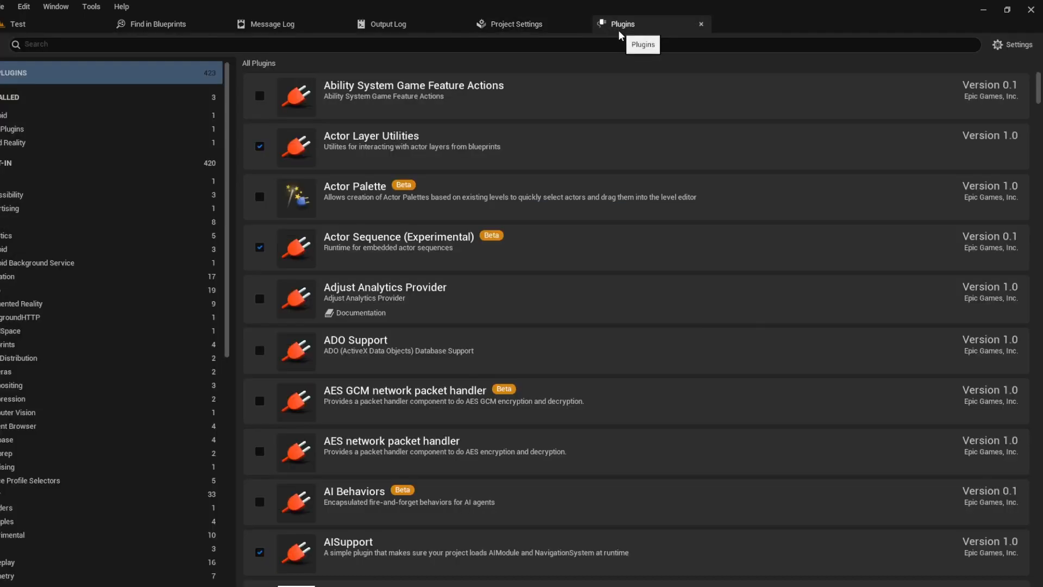
left_click(601, 44)
type("online subs")
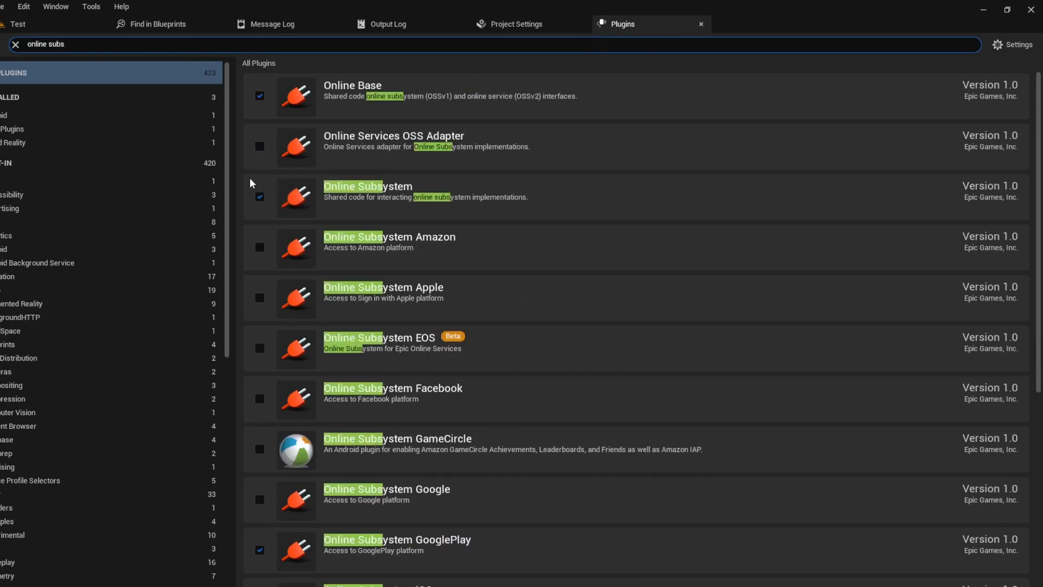
type("ystem goog")
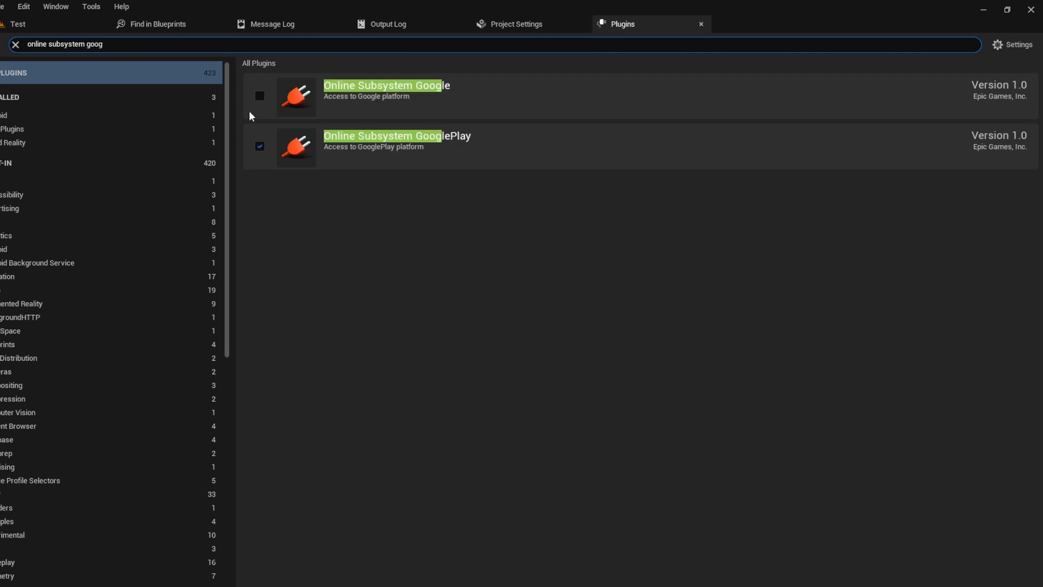
left_click(19, 46)
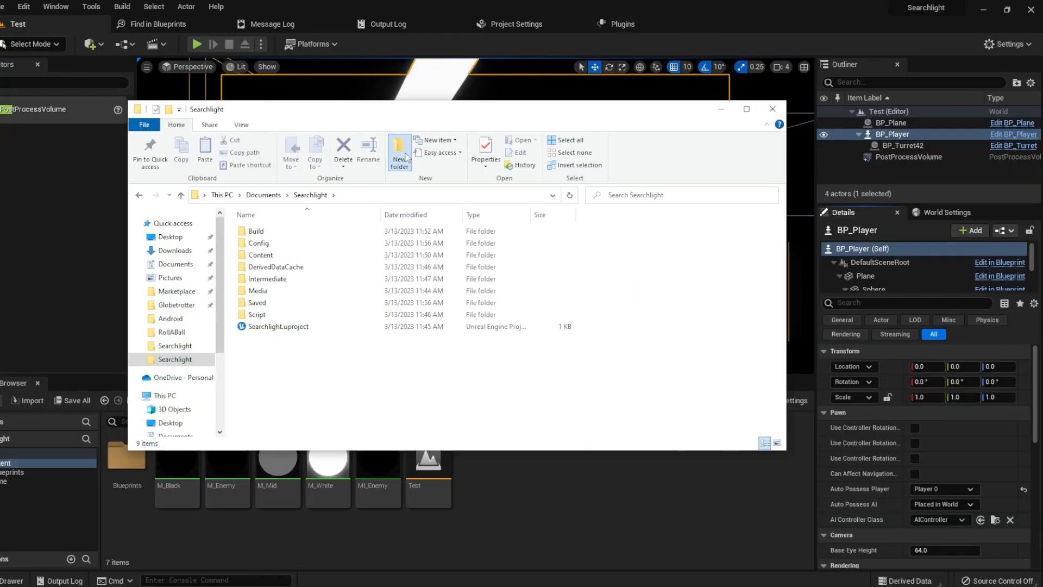
Step: Create a new folder named Plugins in the Searchlight project folder
key("ctrl+shift+n")
type("Plugins")
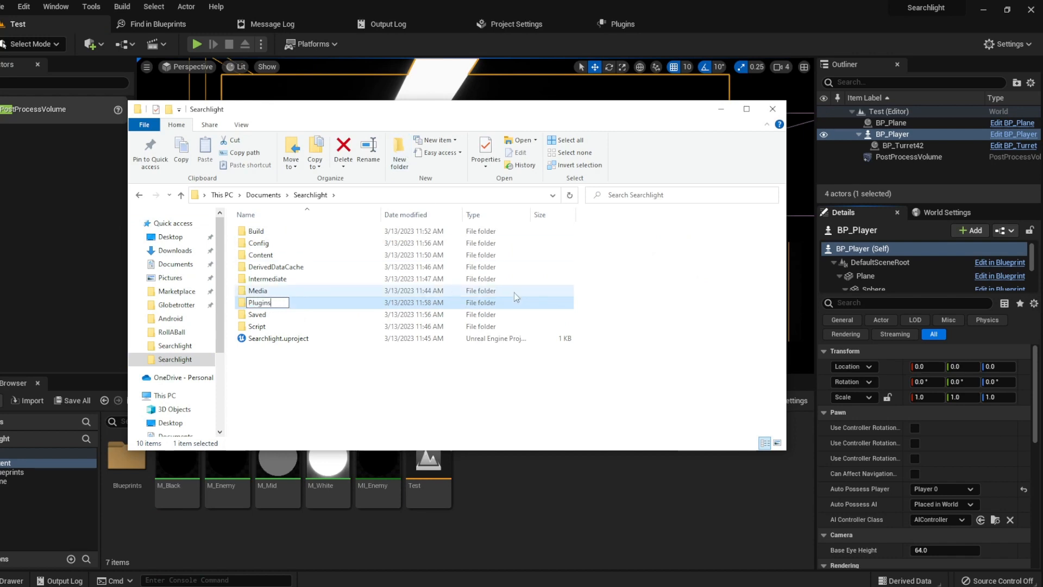
key("Return")
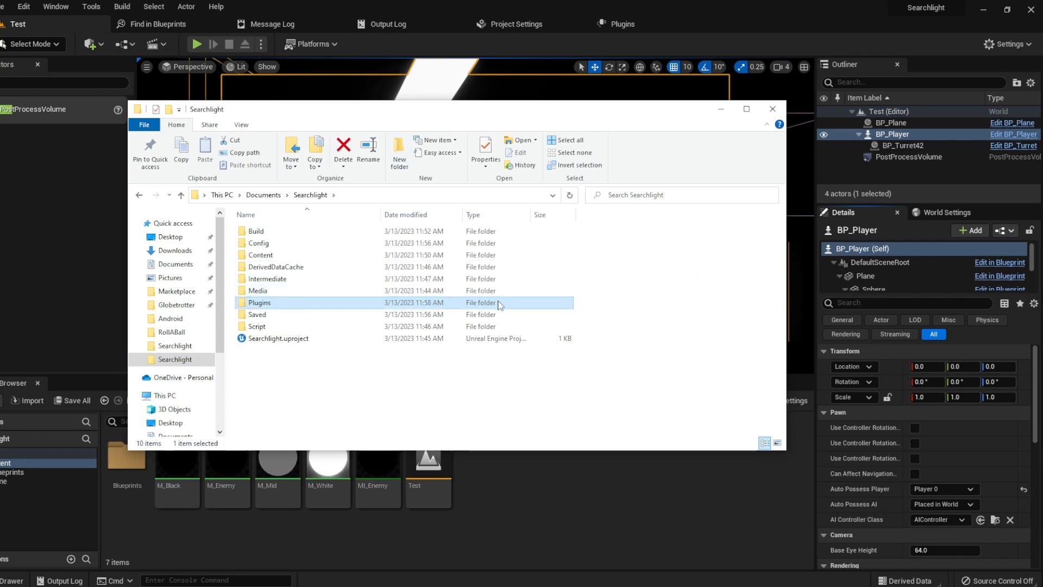
double_click(501, 304)
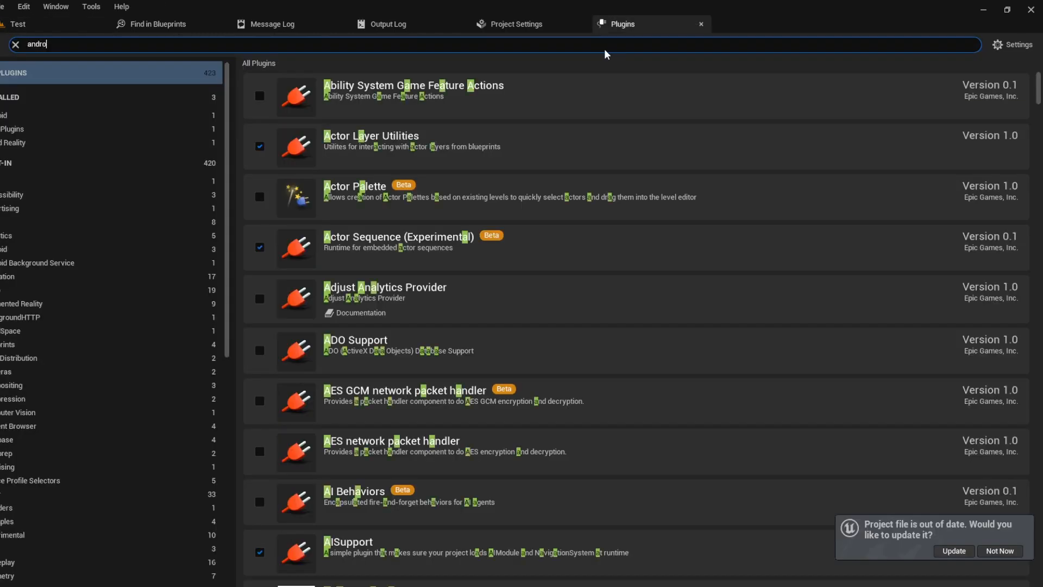
Step: Confirm Android Play Billing is enabled, then add a new C++ class named MyClass
type("id play")
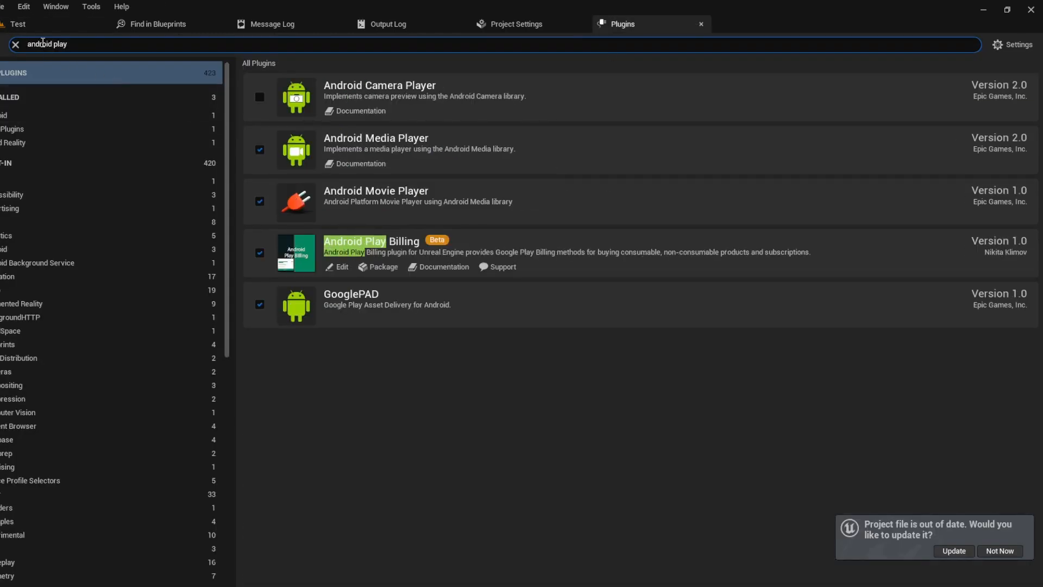
left_click(18, 46)
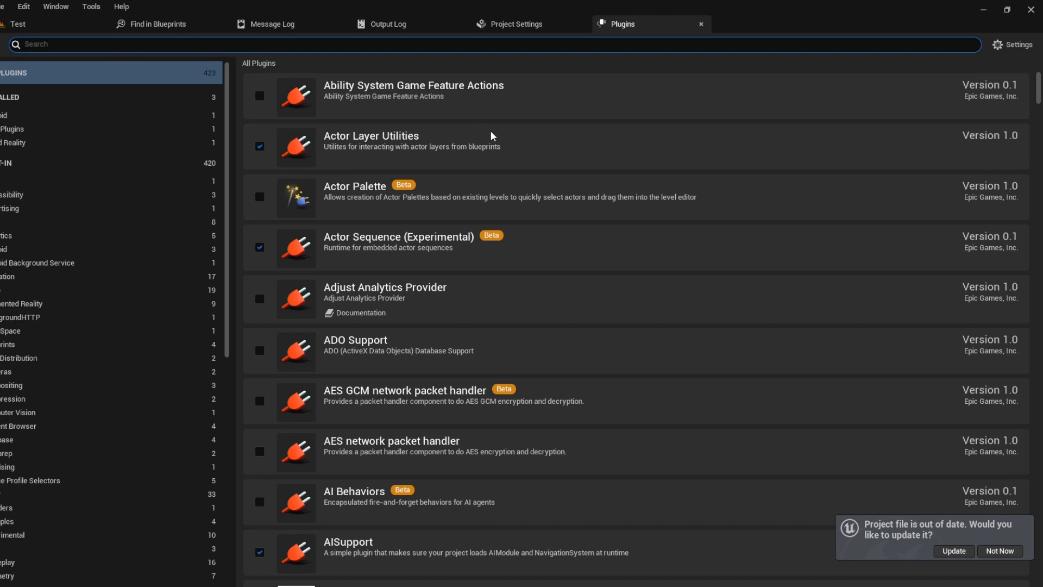
left_click(92, 6)
left_click(108, 38)
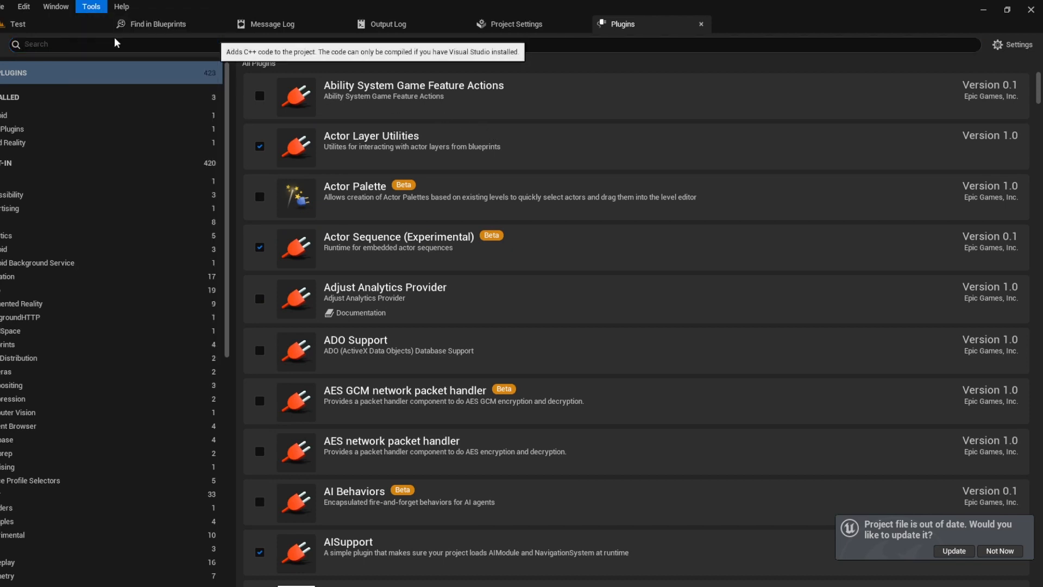
left_click(572, 434)
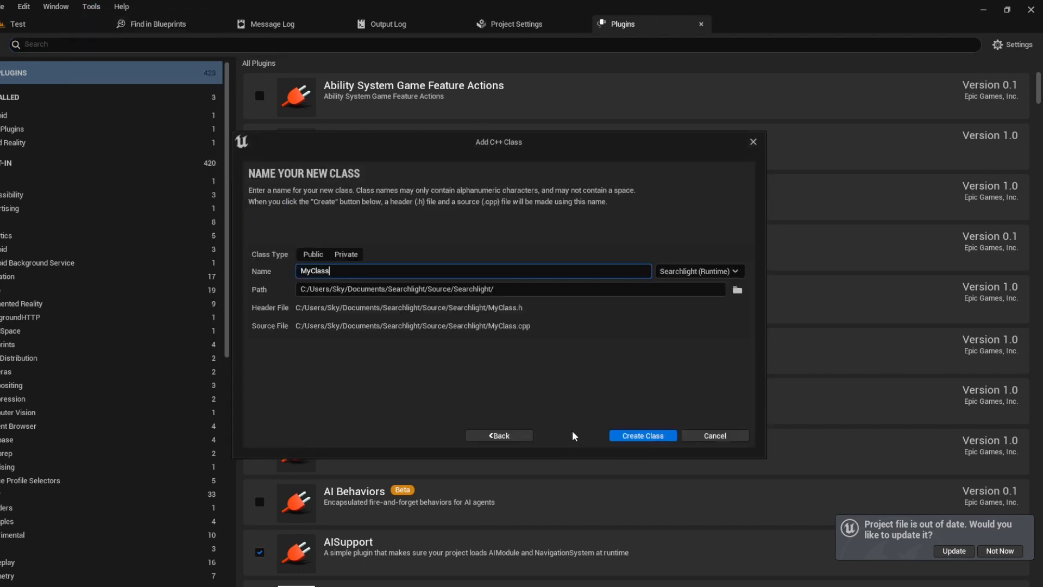
left_click(622, 438)
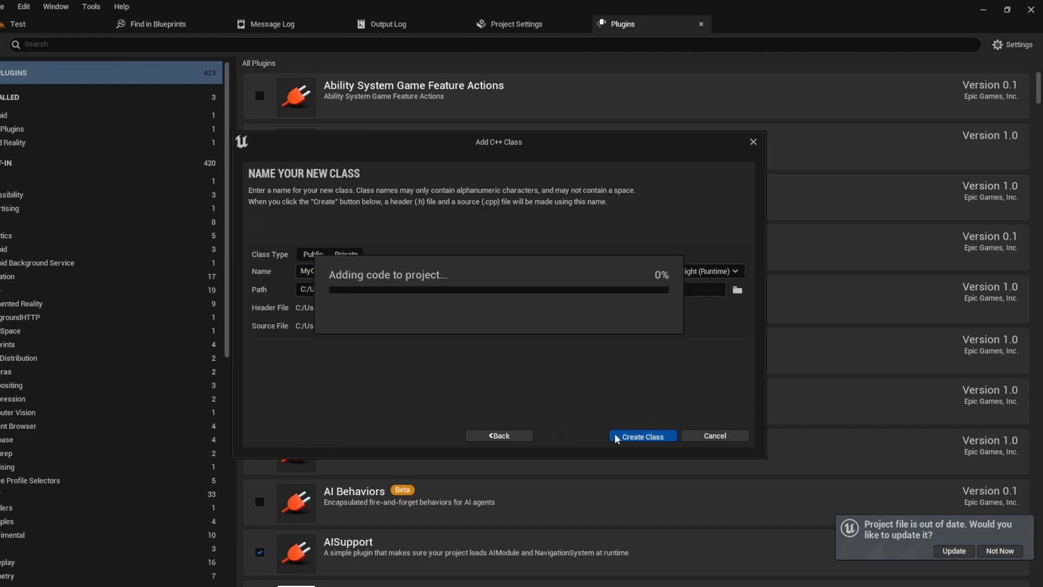
left_click(617, 321)
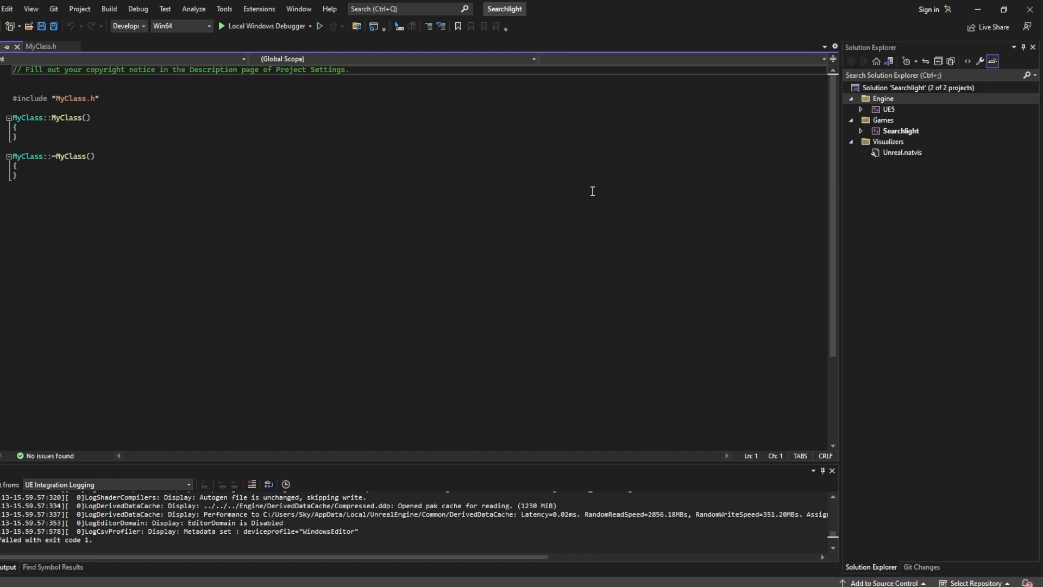
Step: Add the Android-only module block and "OnlineSubsystem" to Searchlight.Target.cs and save it
left_click(861, 131)
left_click(872, 185)
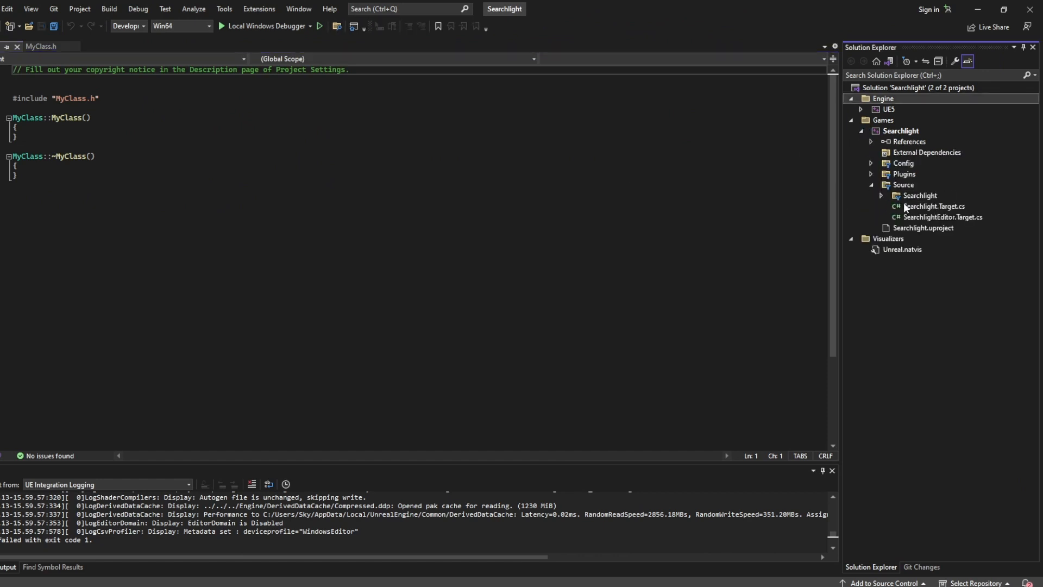
double_click(920, 206)
left_click(538, 212)
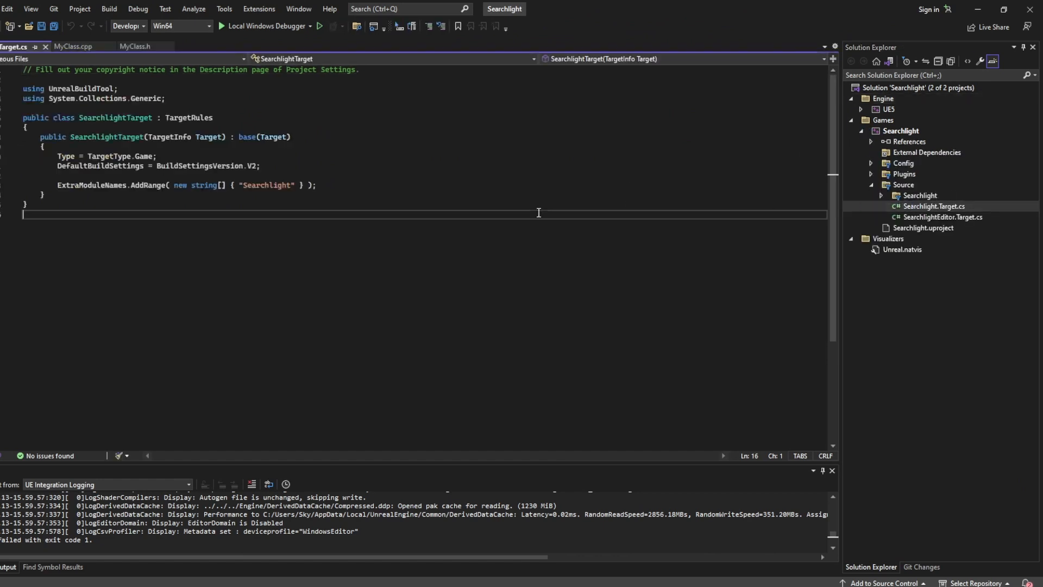
left_click(184, 172)
key("Return")
key("Return")
left_click(152, 182)
key("ctrl+v")
left_click(296, 232)
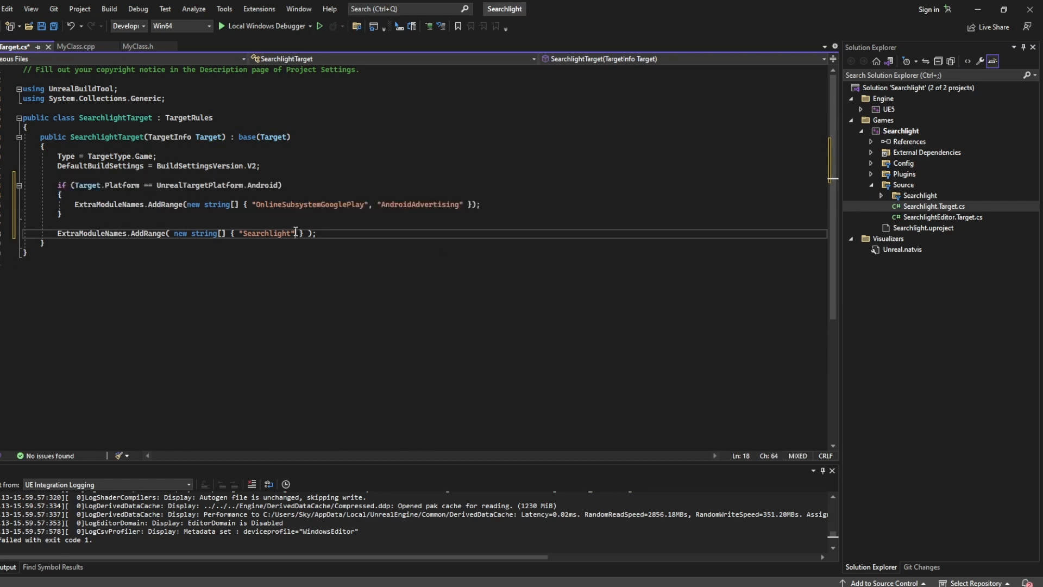
type(", \"OnlineSubsystem\"")
left_click(450, 264)
key("ctrl+s")
Step: Replace the comment block in Searchlight.Build.cs with the Android dependency code and save
left_click(881, 195)
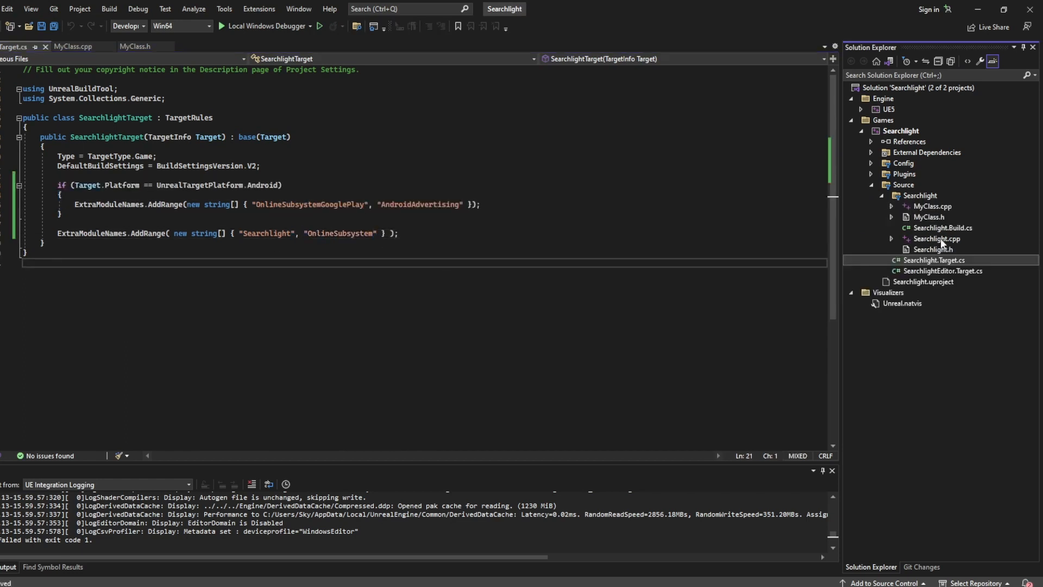
double_click(941, 228)
left_click_drag(295, 242, 59, 205)
type("if (Target.Platform == UnrealTargetPlatform.Android) { \tPrivateDependencyModuleNames.AddRange(new string[] { \"OnlineSubsystemGooglePlay\", \"AndroidAdvertising\", \"AndroidPlayBilling\" }); } PrivateDependencyModuleNames.Add(\"OnlineSubsystem\");")
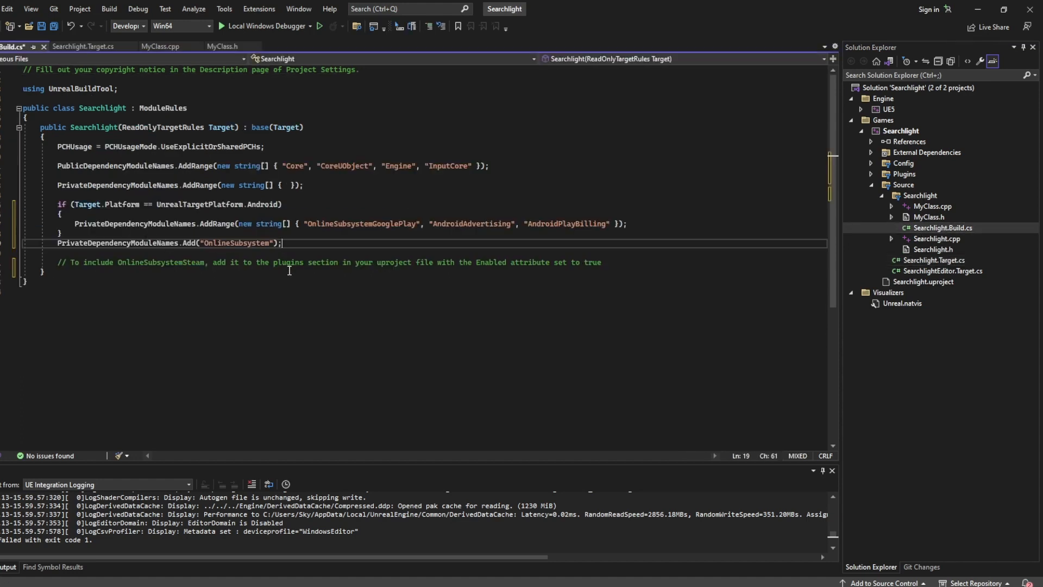
left_click(53, 27)
Step: Keep the Development build configuration and close Visual Studio, returning to the Source folder
left_click(121, 30)
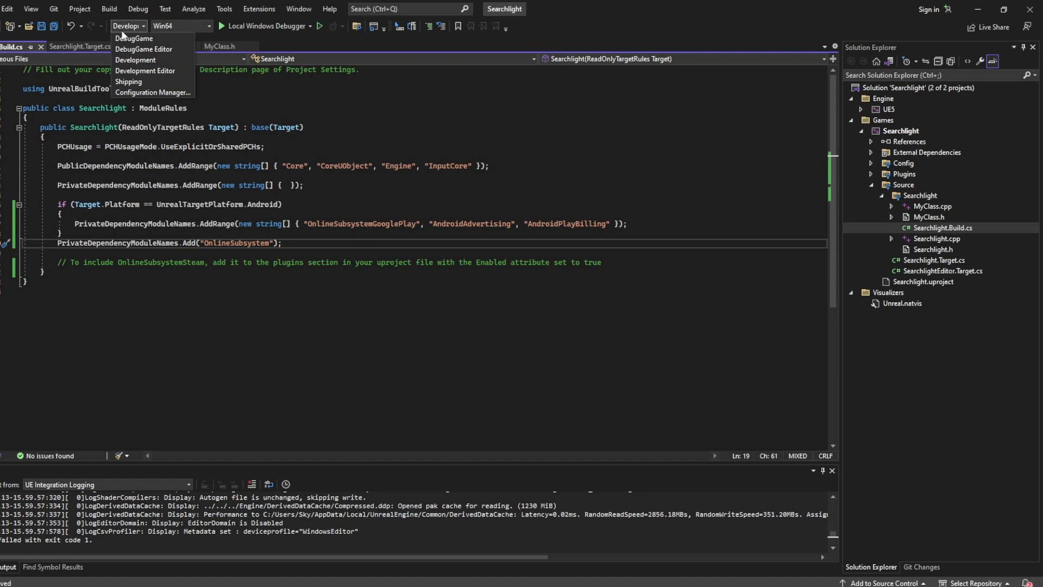
left_click(141, 62)
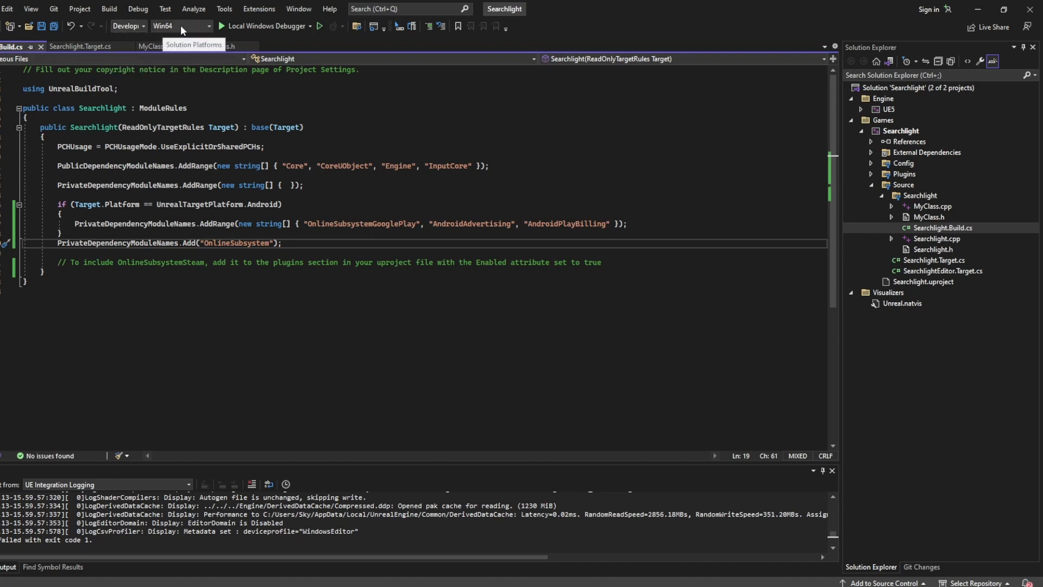
left_click(471, 322)
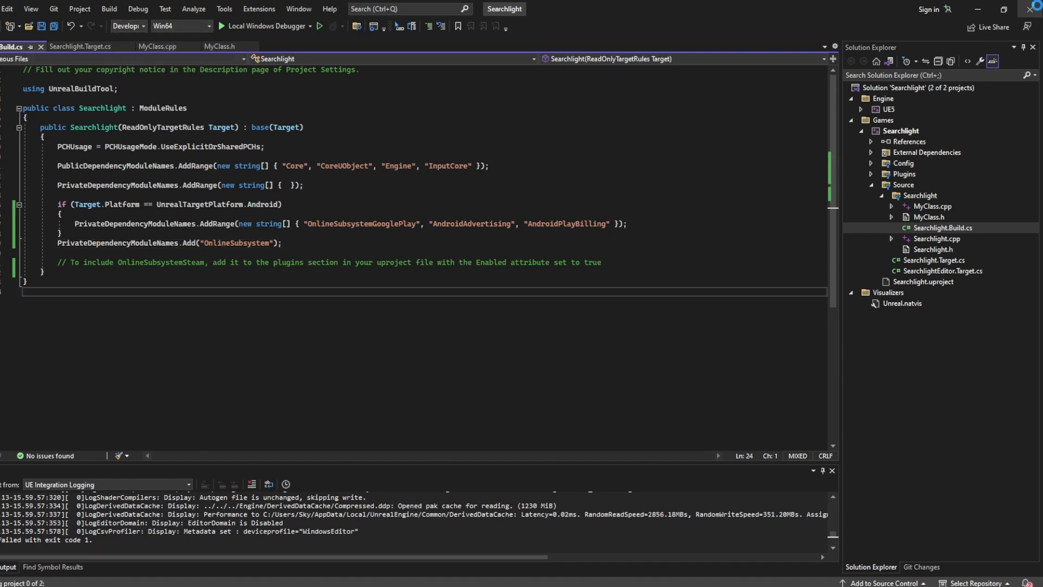
left_click(1034, 5)
double_click(175, 363)
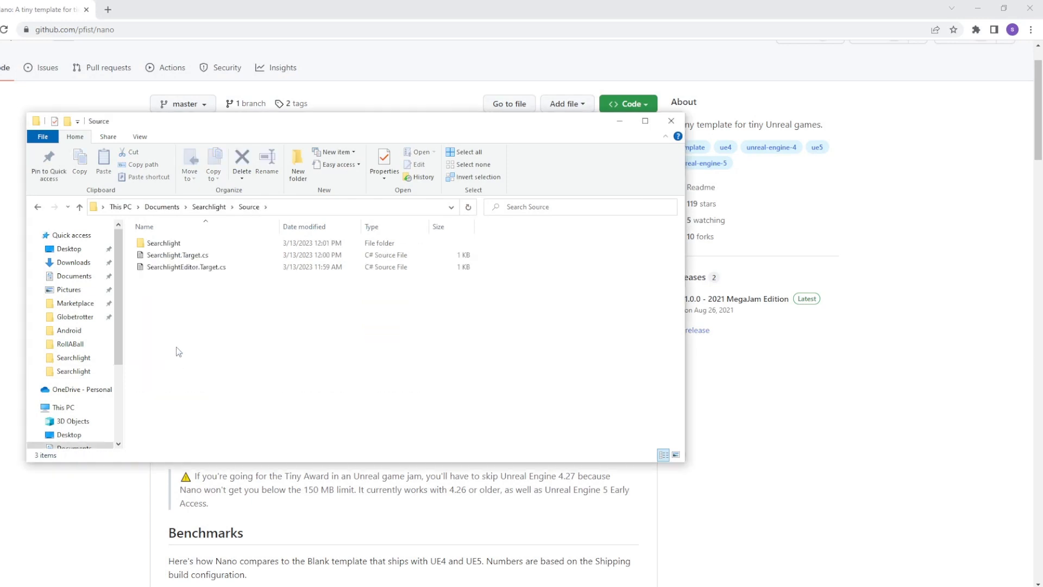
Step: Delete the unused MyClass.cpp and MyClass.h source files
double_click(200, 246)
left_click(200, 254)
left_click(166, 243, "shift")
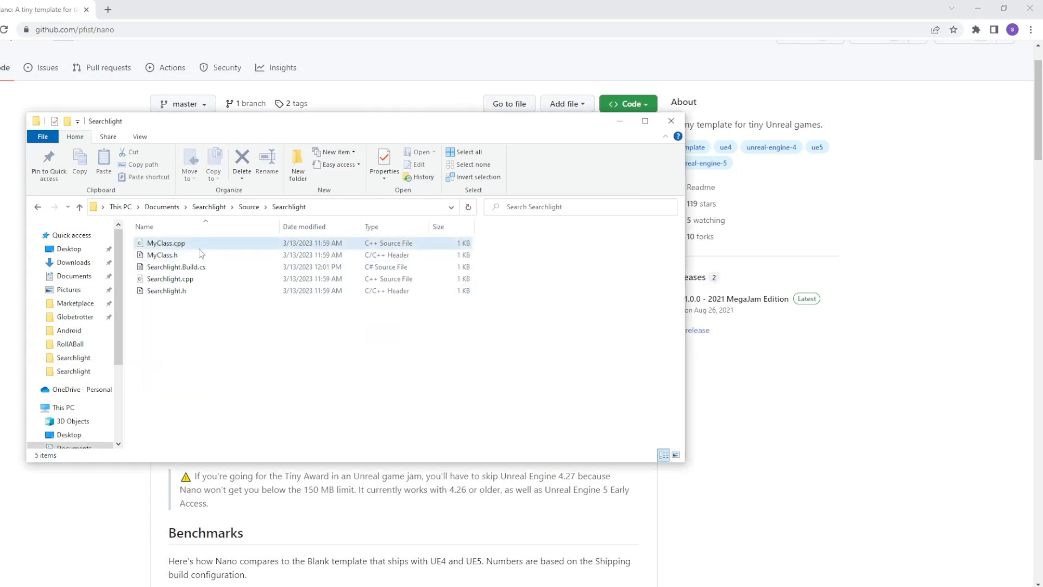
key("Delete")
Step: Regenerate Visual Studio project files for Searchlight.uproject and reopen it in Unreal
left_click(209, 206)
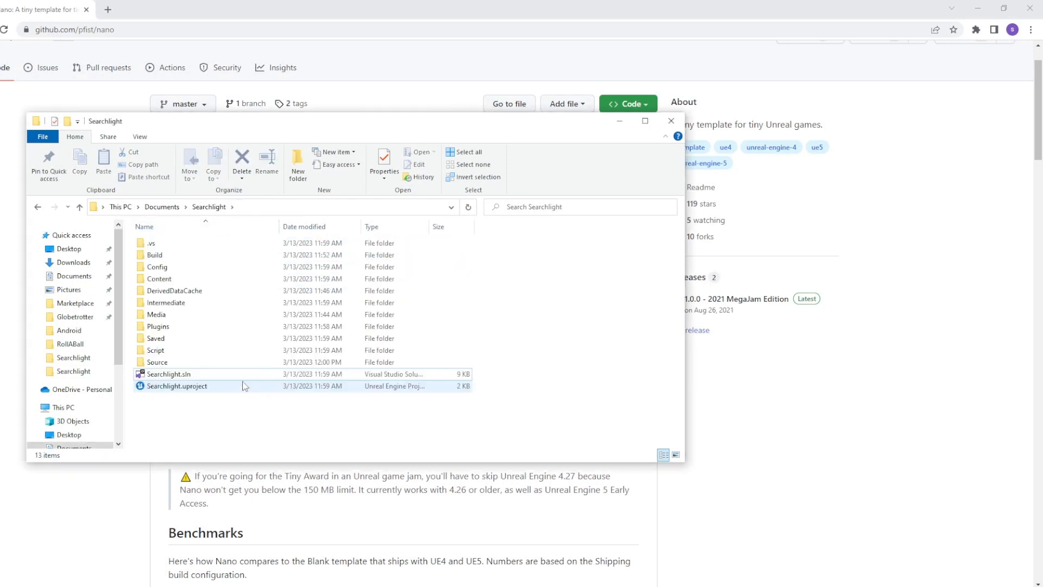
right_click(243, 385)
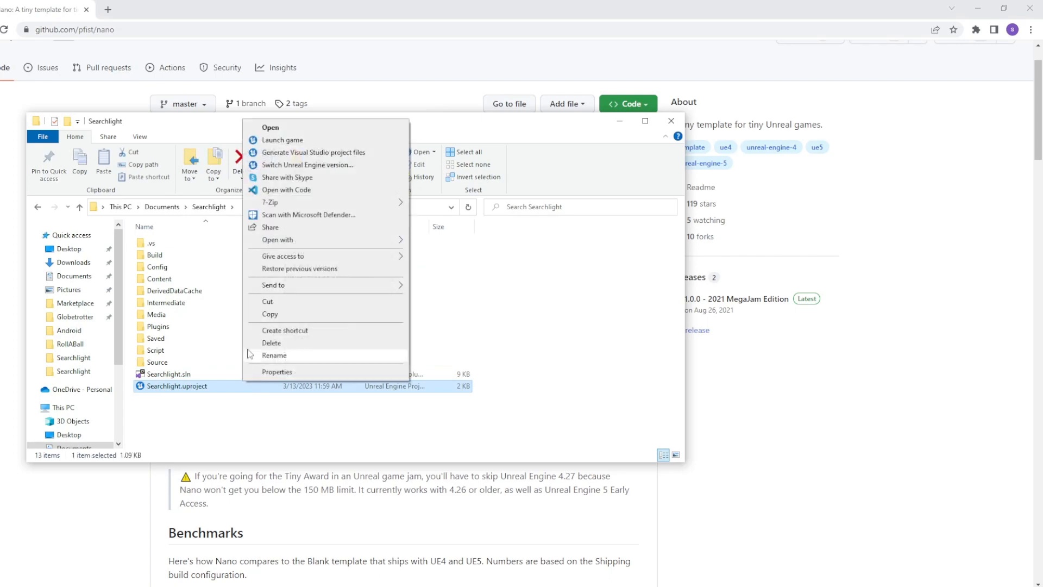
left_click(314, 152)
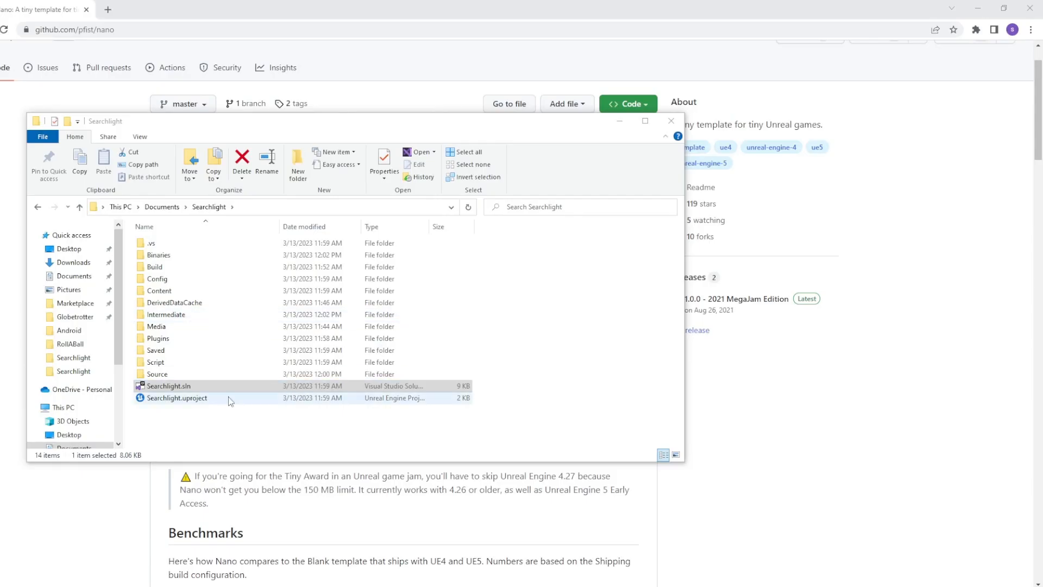
double_click(173, 333)
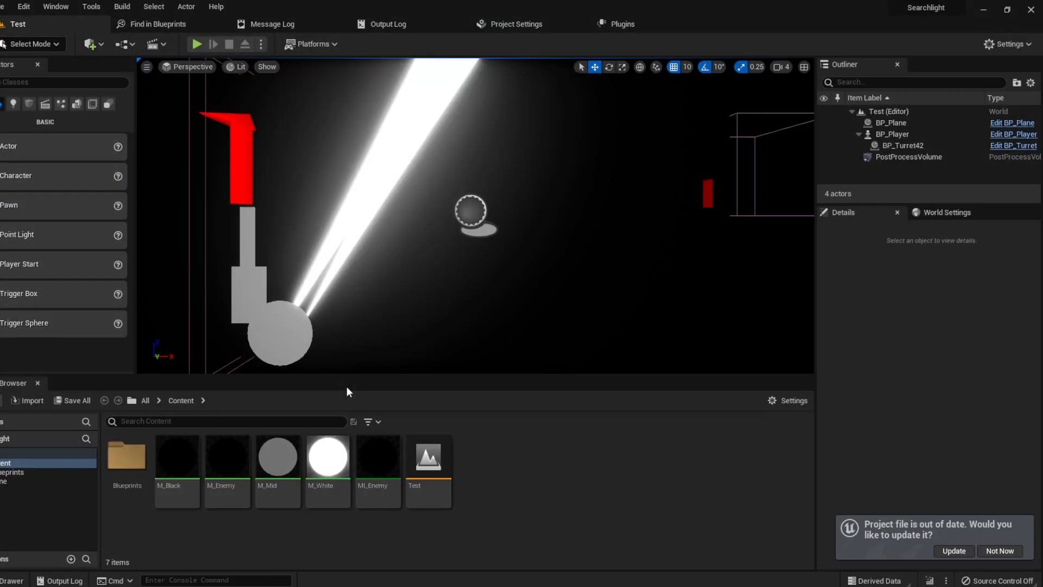
left_click(315, 44)
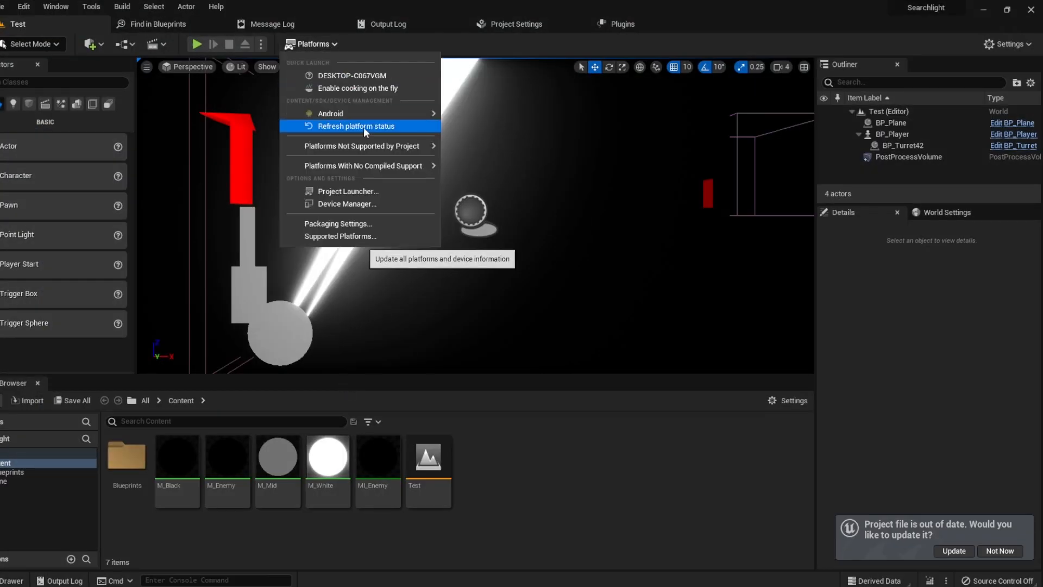
Step: Choose Shipping under Platforms > Android, then run Package Project for Android
mouse_move(372, 116)
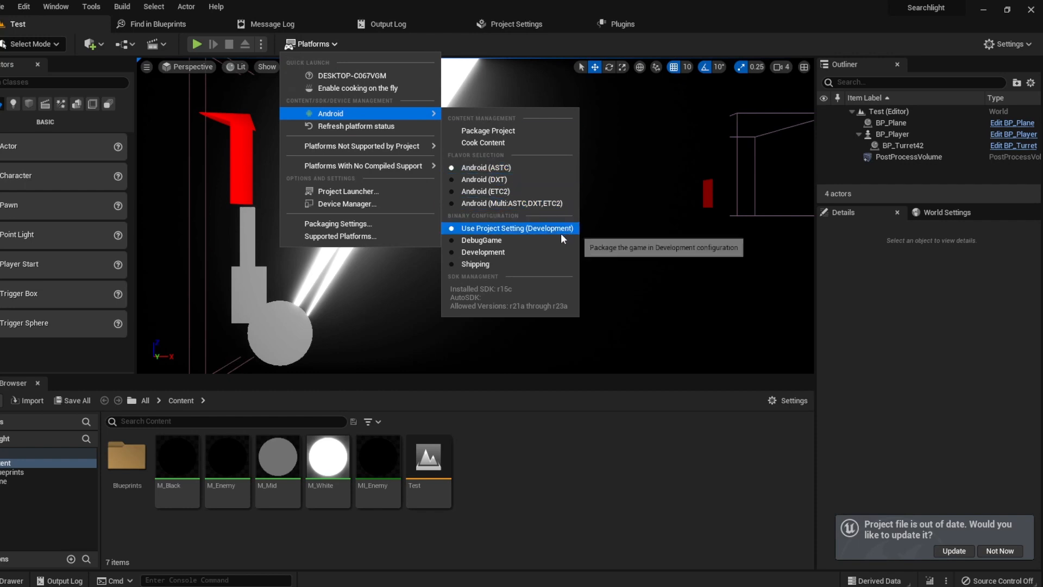
left_click(475, 264)
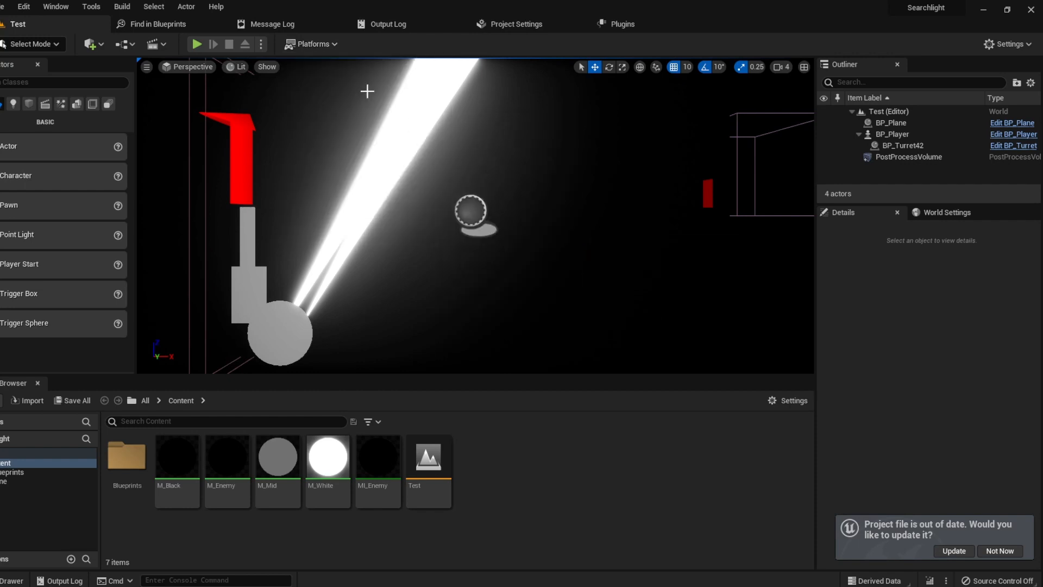
left_click(335, 46)
mouse_move(380, 115)
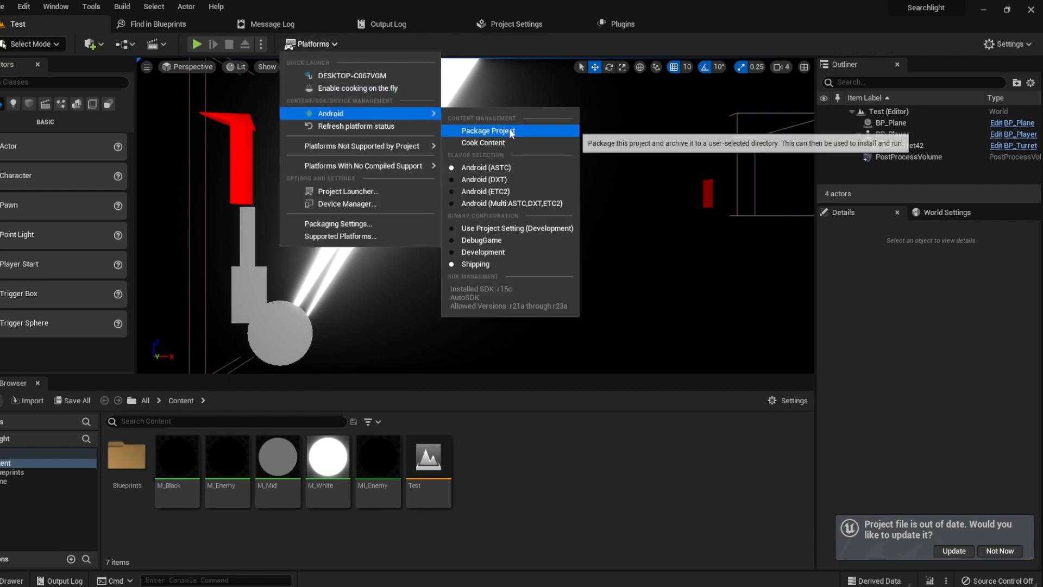
left_click(484, 130)
left_click(897, 537)
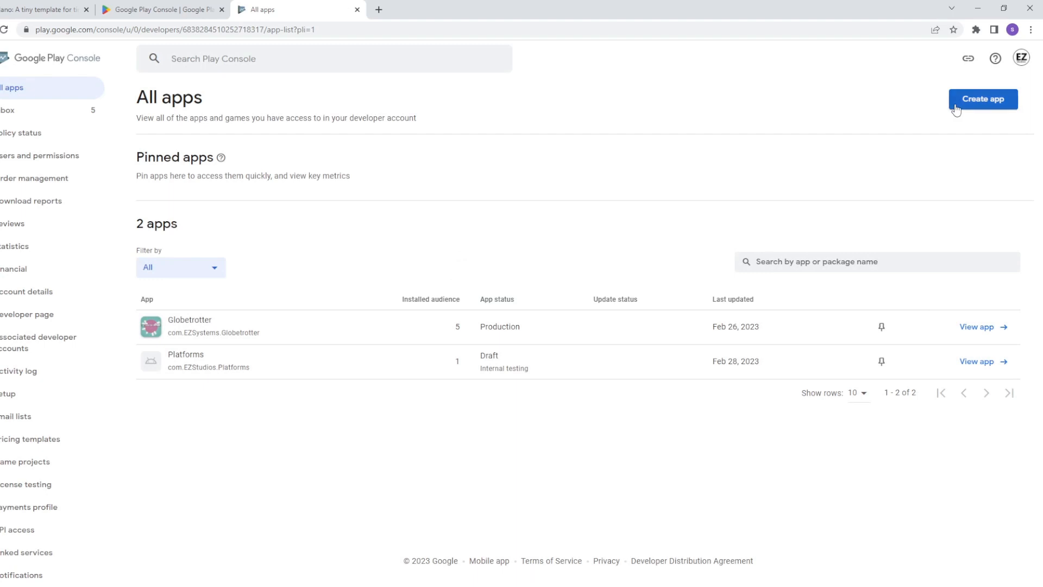
Step: Create the free game app Searchlight, ticking the developer policy and US export laws declarations
left_click(957, 103)
left_click(537, 174)
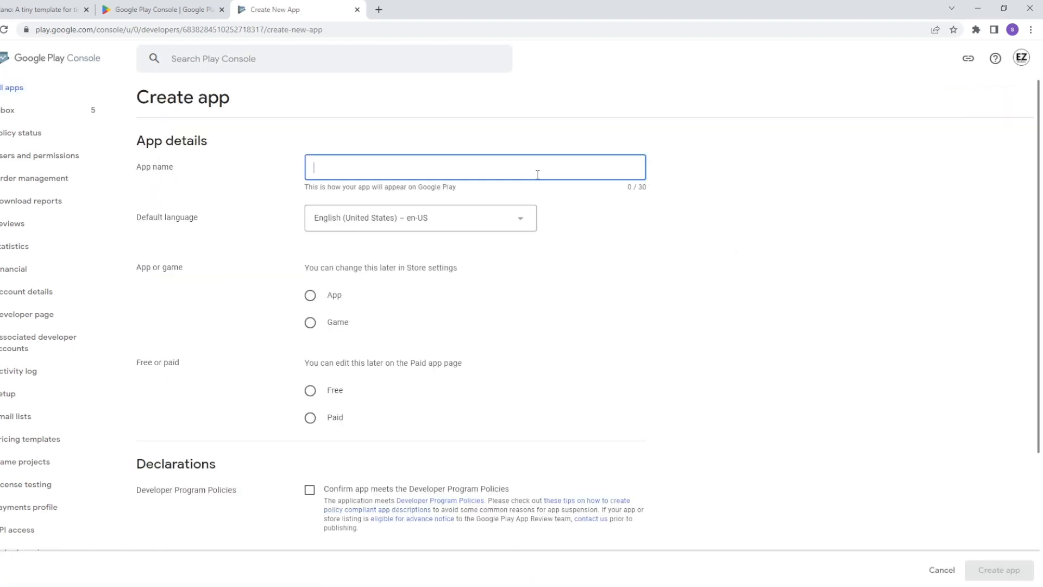
type("Searchlight")
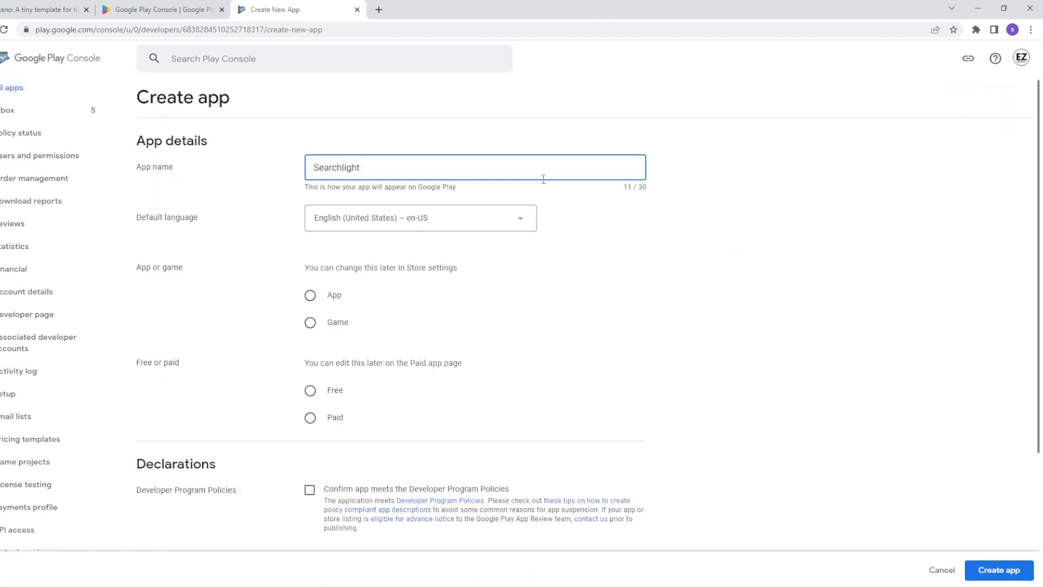
left_click(310, 322)
scroll(331, 333, "down", 1)
left_click(310, 333)
scroll(250, 334, "down", 3)
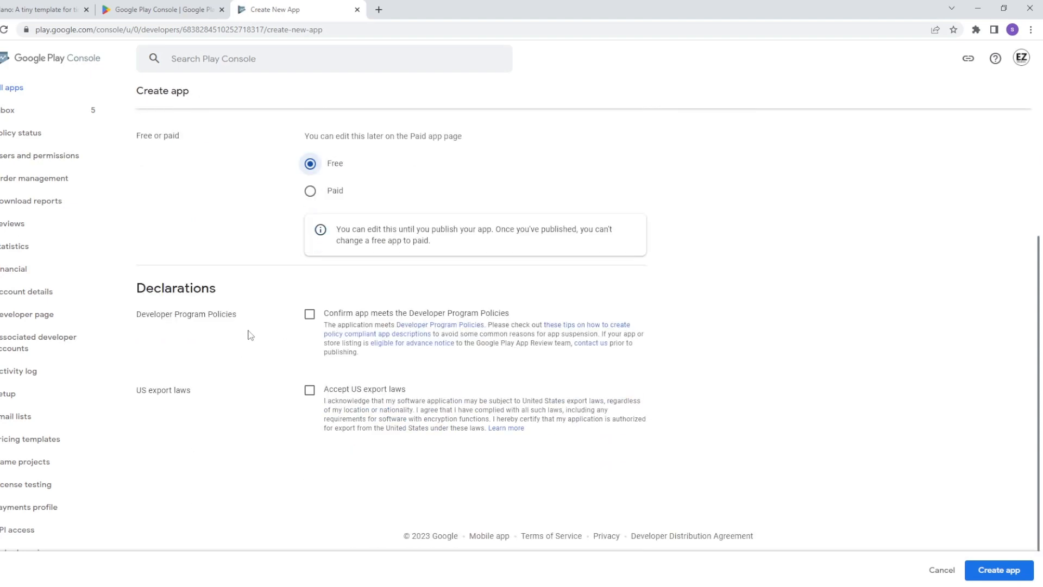
left_click(310, 315)
left_click(310, 390)
left_click(999, 569)
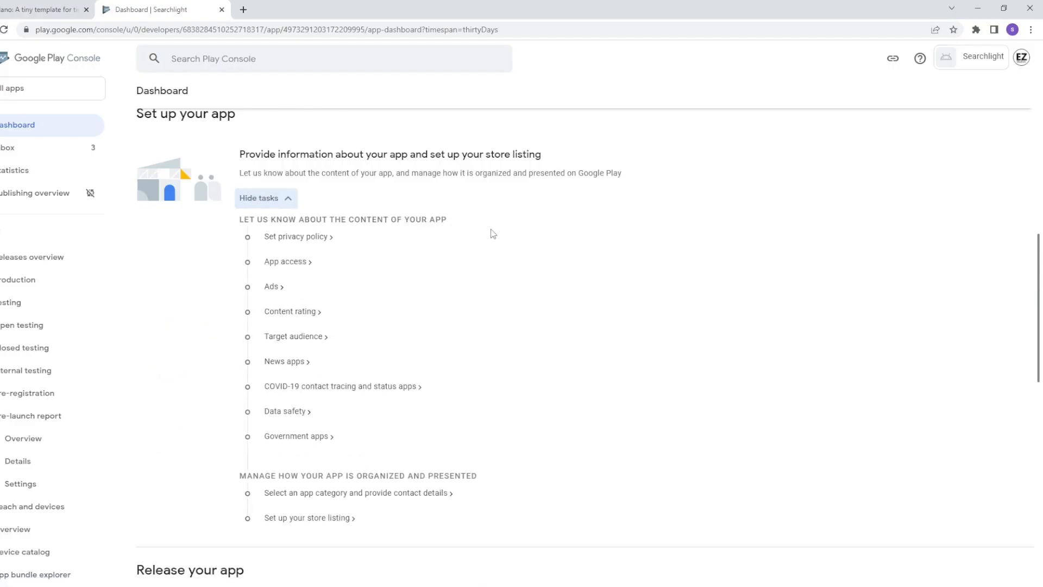
Step: Set Searchlight's privacy policy to the EZDev privacy policy page URL
left_click(314, 237)
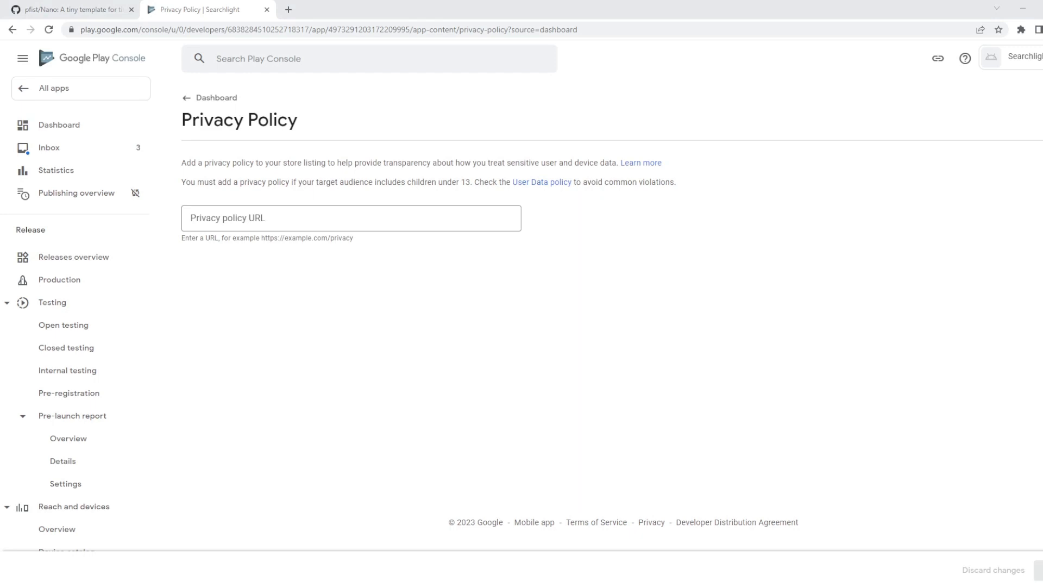
left_click_drag(1042, 83, 656, 9)
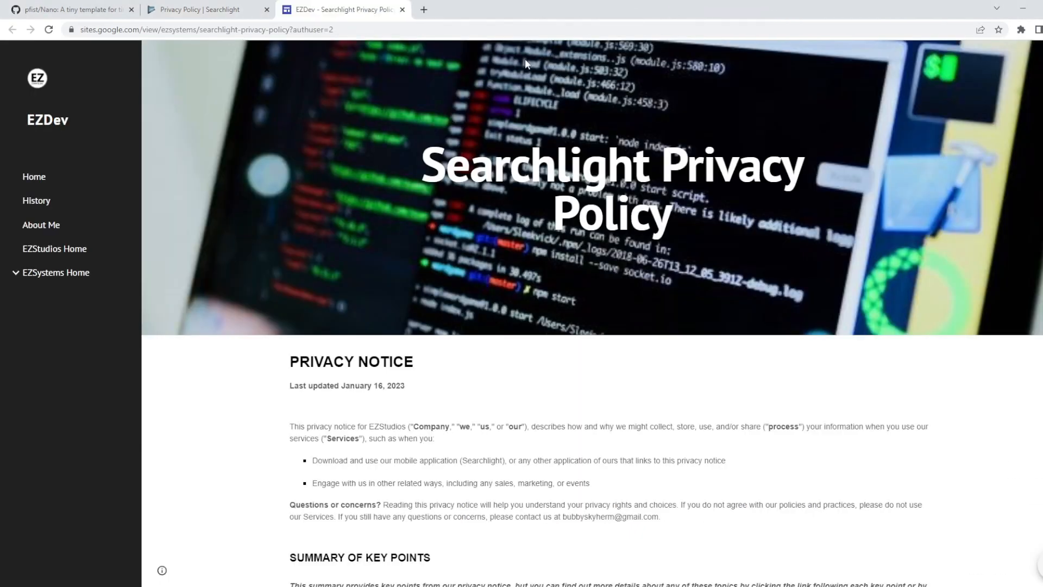
left_click(428, 30)
key("ctrl+c")
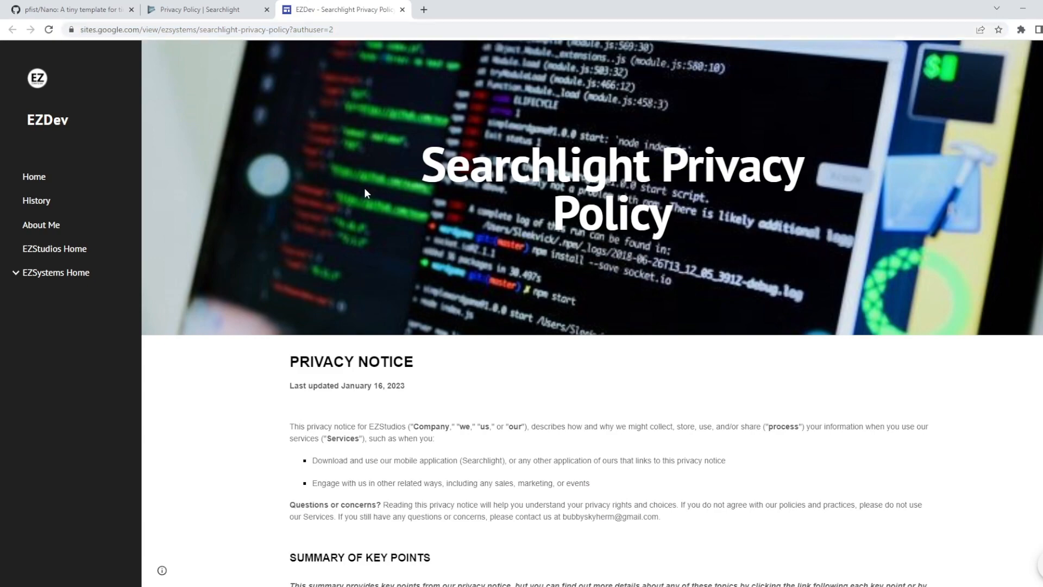
left_click(201, 9)
left_click(267, 217)
key("ctrl+v")
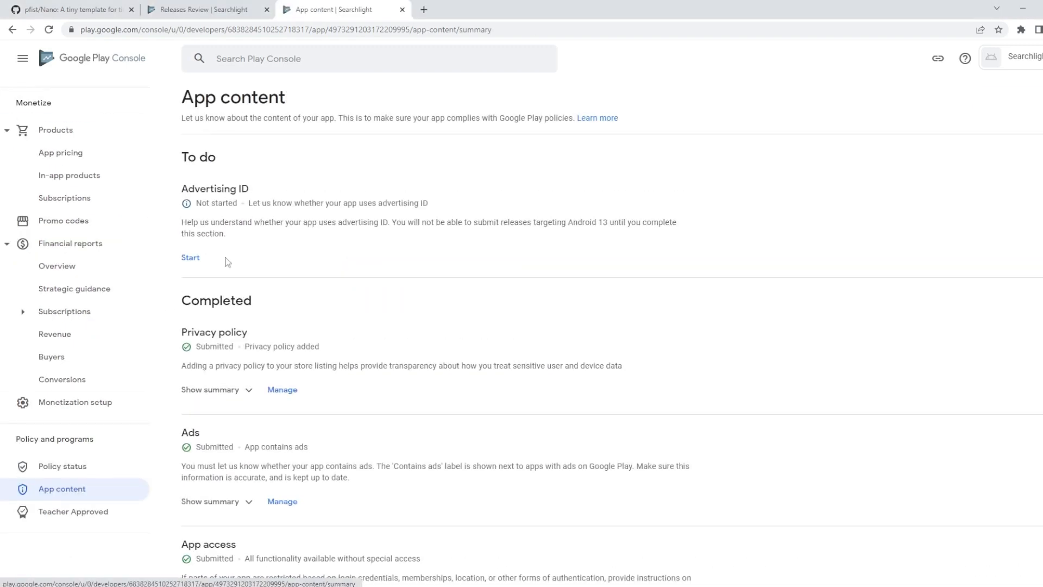
Step: Complete the advertising ID declaration, stating the app doesn't use advertising ID
left_click(190, 258)
scroll(239, 260, "down", 2)
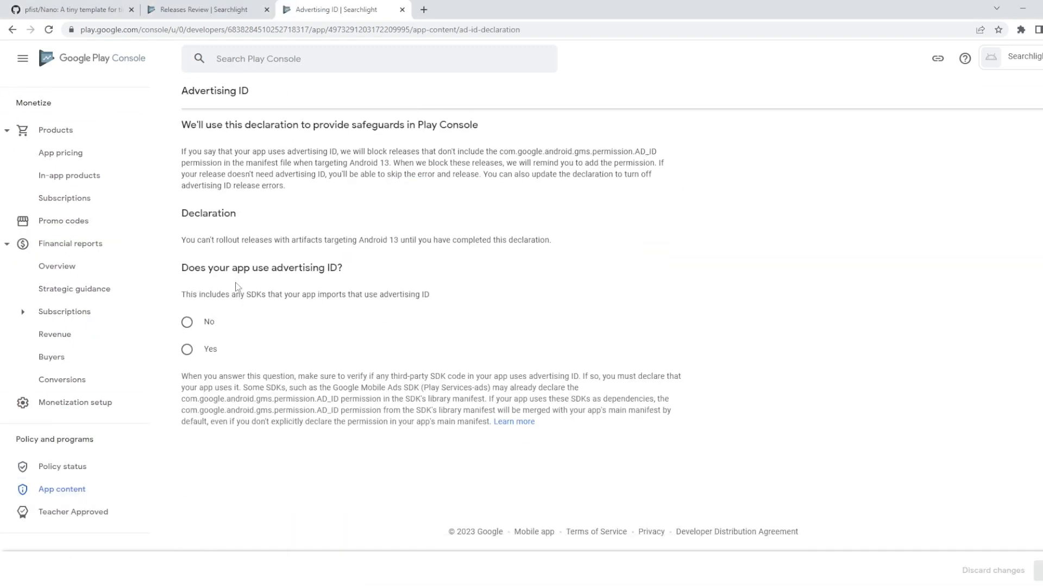
left_click(208, 349)
left_click(207, 322)
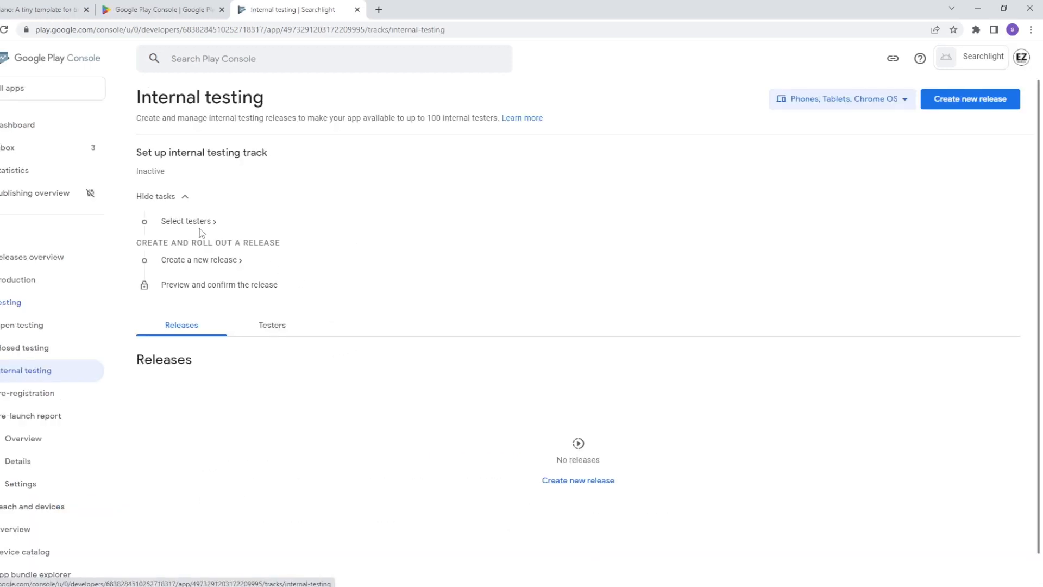
Step: Save the Testers email list as internal testing testers and start a new internal testing release
left_click(203, 227)
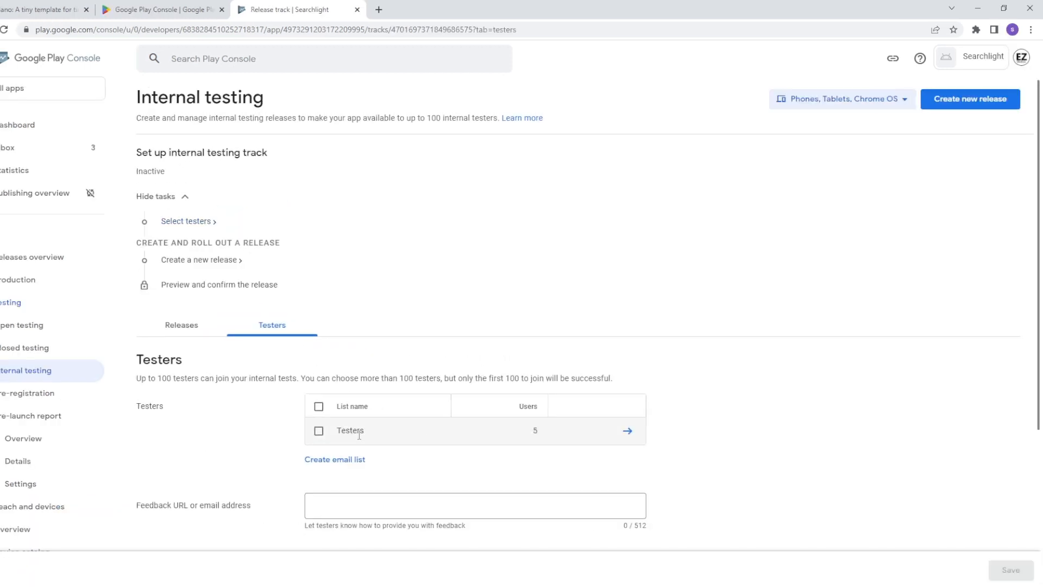
left_click(319, 431)
scroll(548, 301, "down", 1)
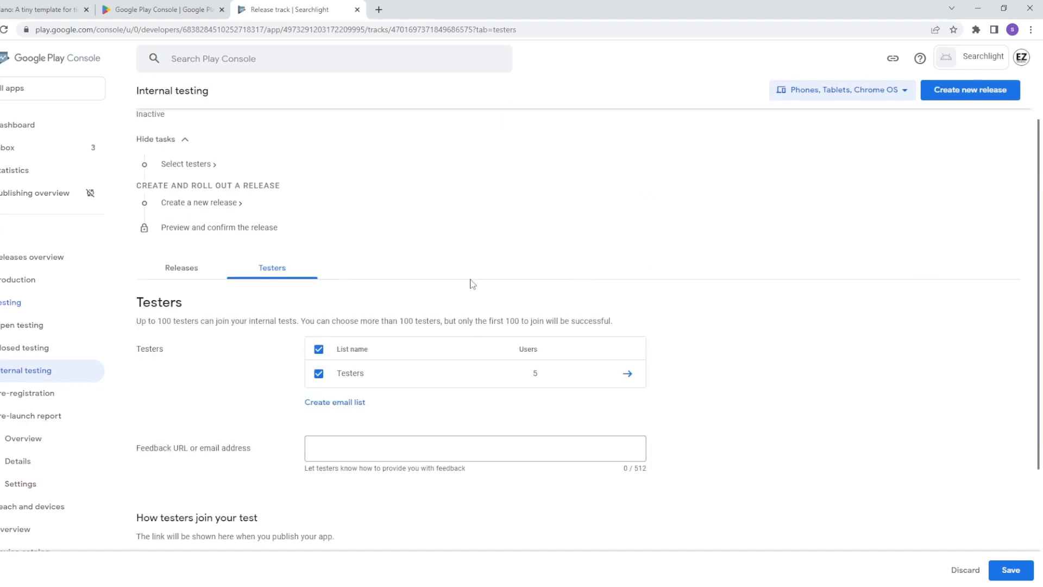
left_click(1015, 569)
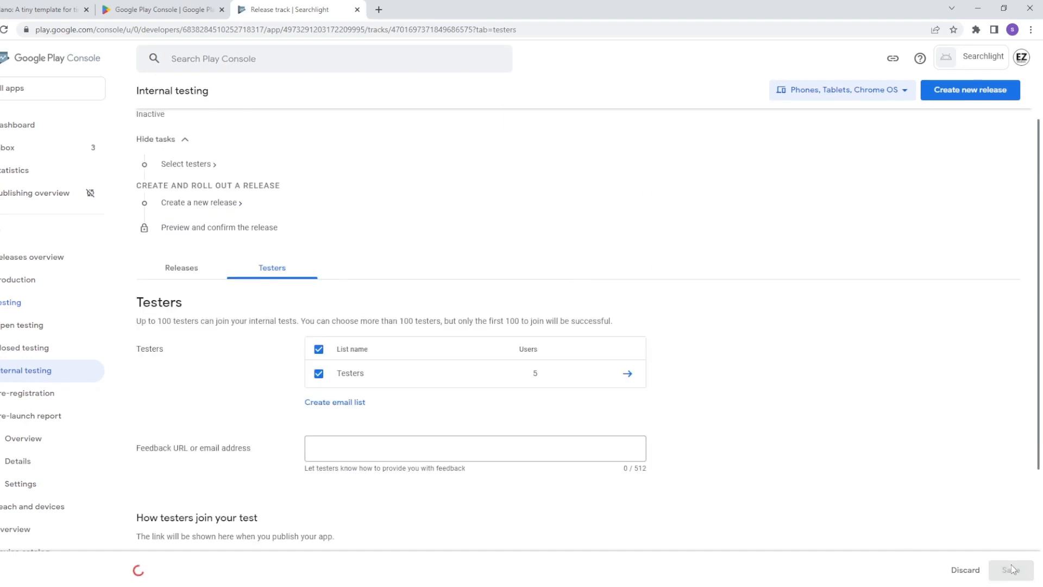
left_click(964, 100)
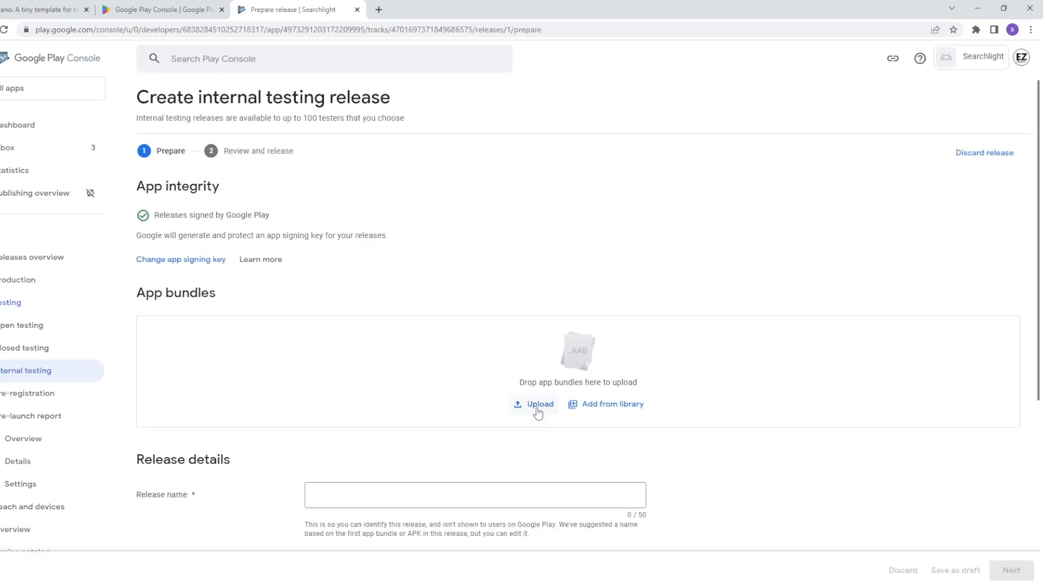
Step: Upload Searchlight-Android-Shipping.aab from Downloads > Android_ASTC as the release's app bundle
left_click(538, 404)
left_click(18, 157)
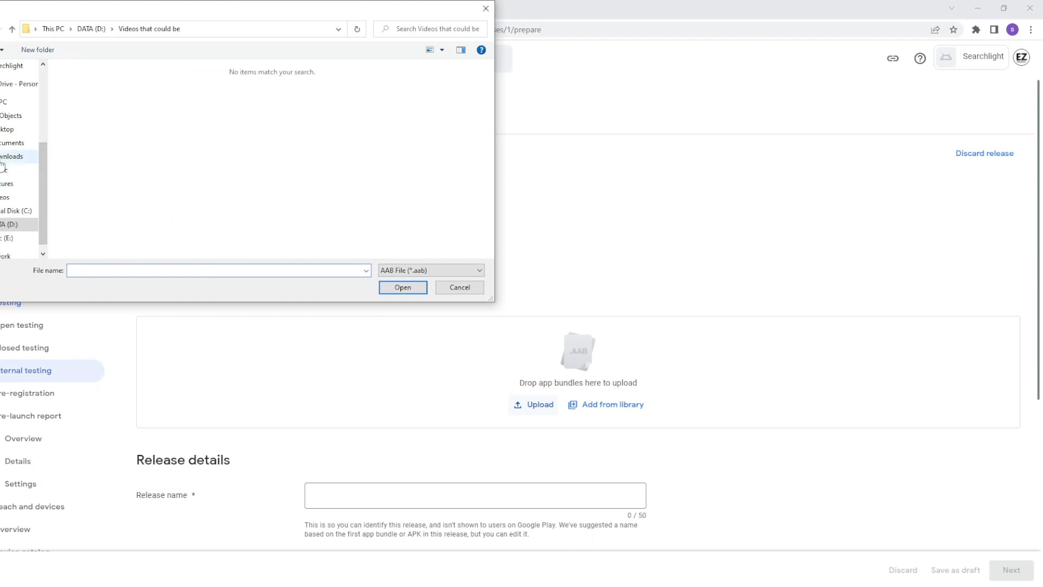
double_click(96, 101)
double_click(122, 84)
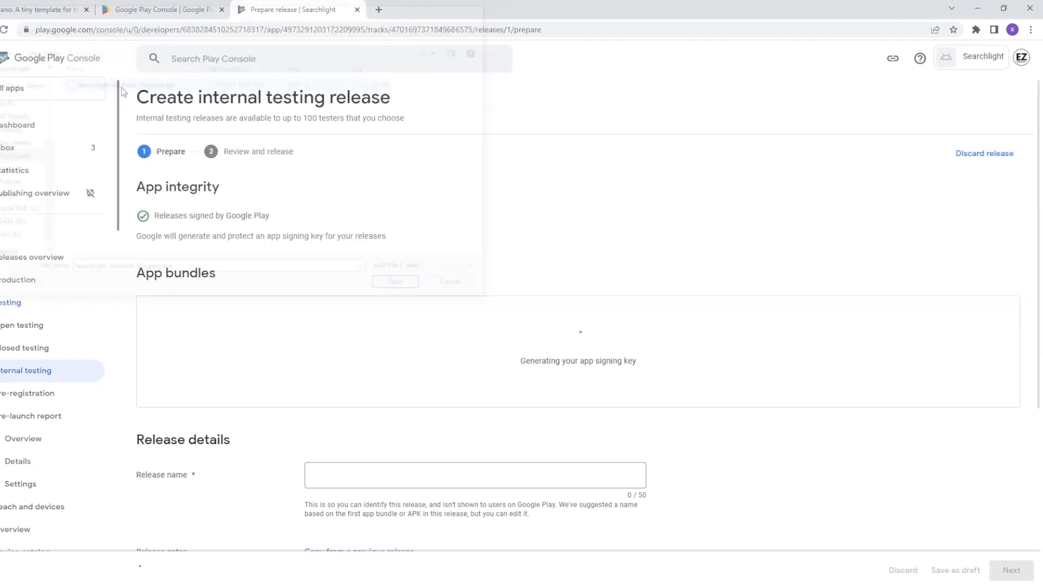
scroll(500, 242, "down", 1)
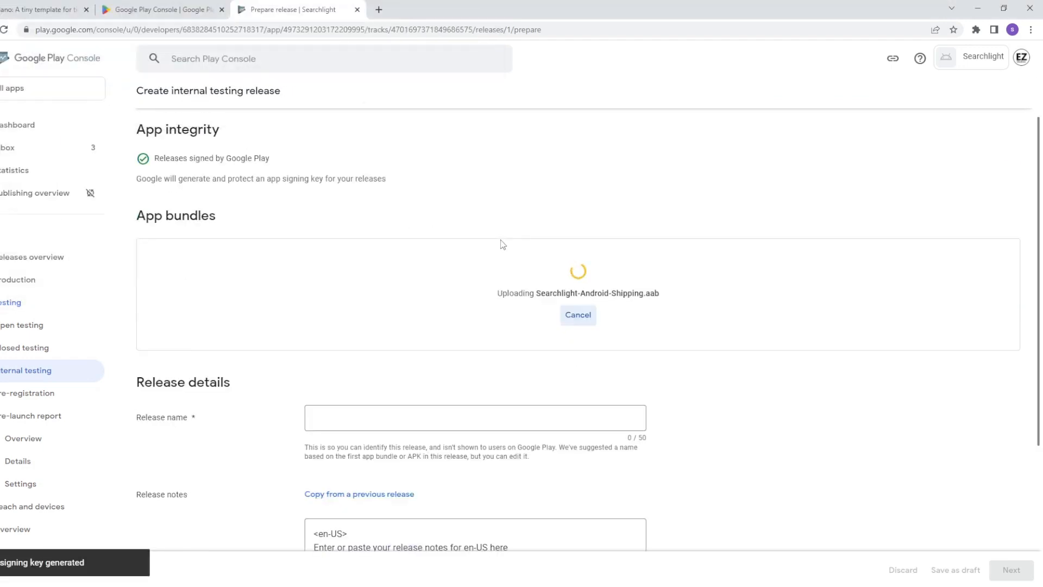